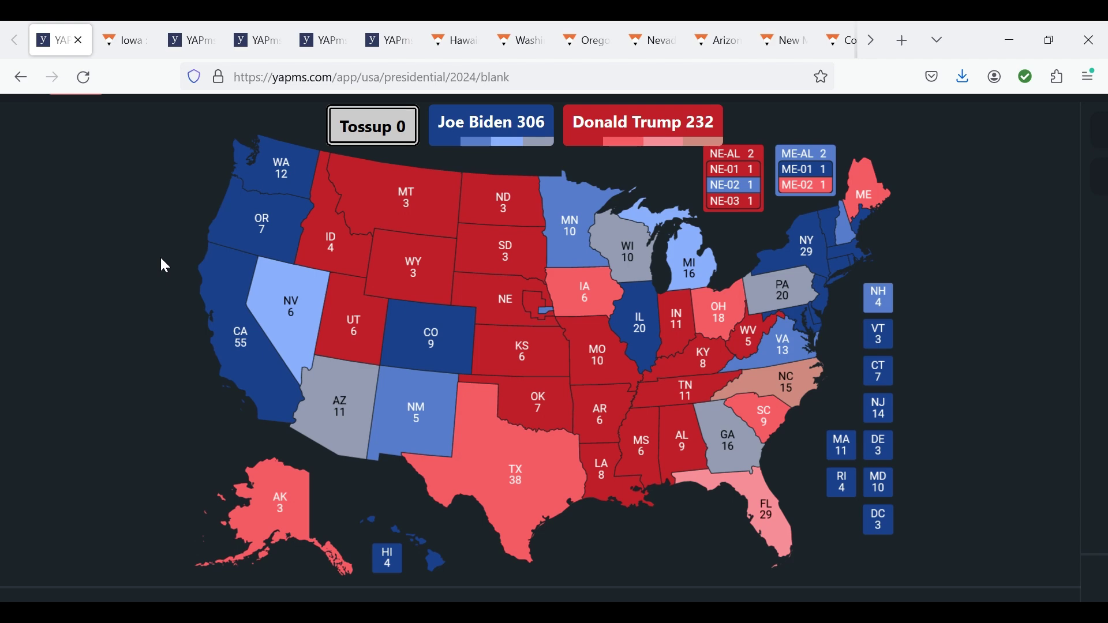
- Review the 2020 Iowa polling average, close it, and compare the election margin and polling-error maps before opening the blank 2024 map
left_click(110, 30)
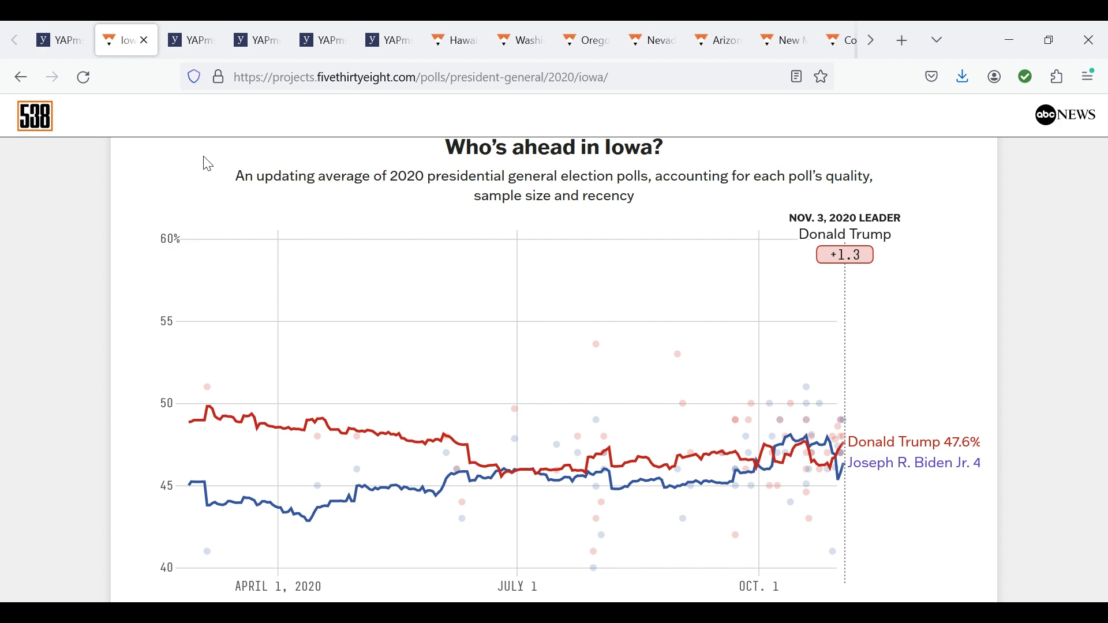
left_click(144, 41)
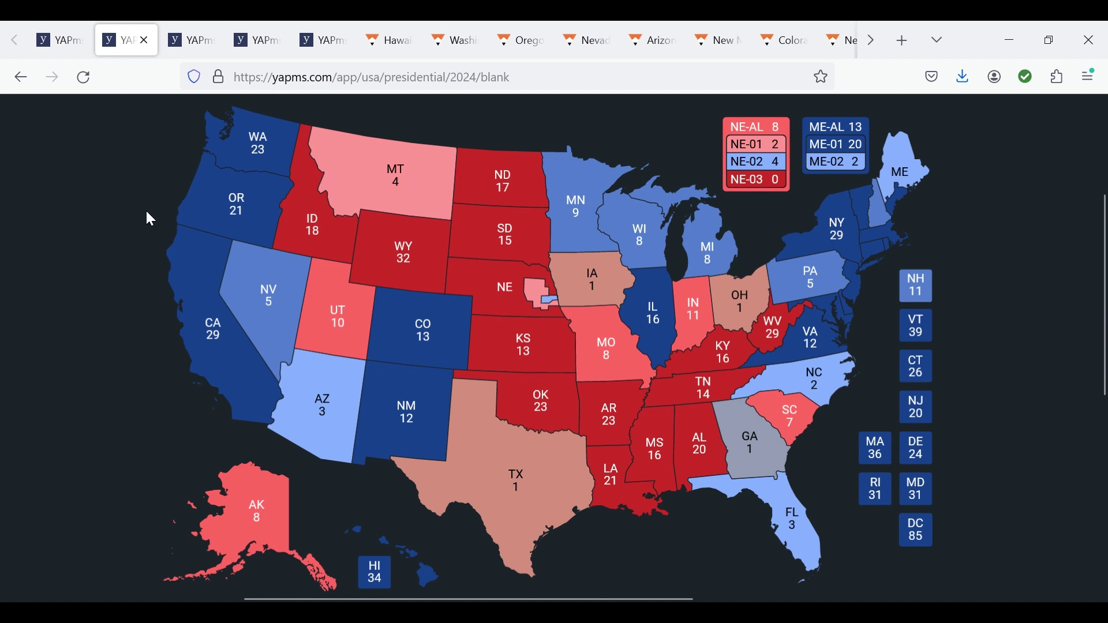
left_click(182, 34)
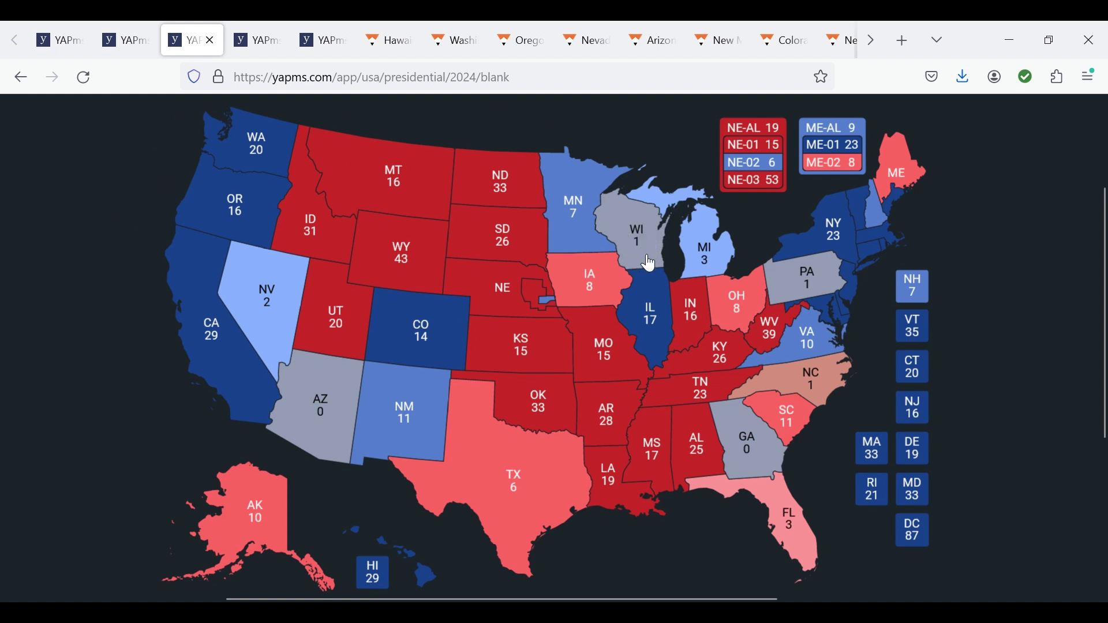
left_click(264, 30)
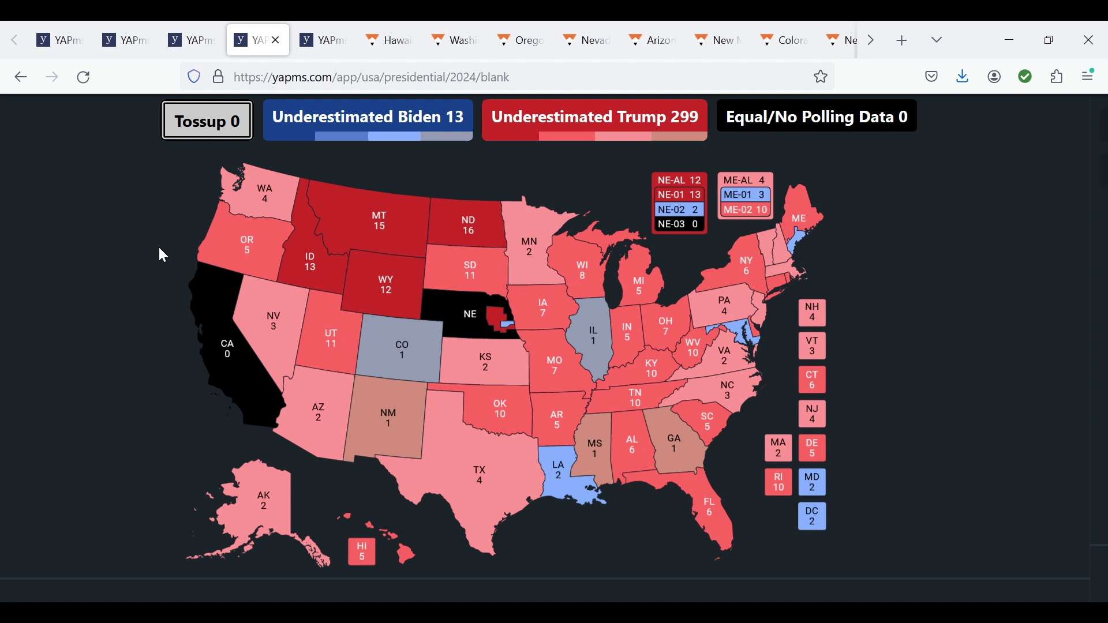
left_click(312, 42)
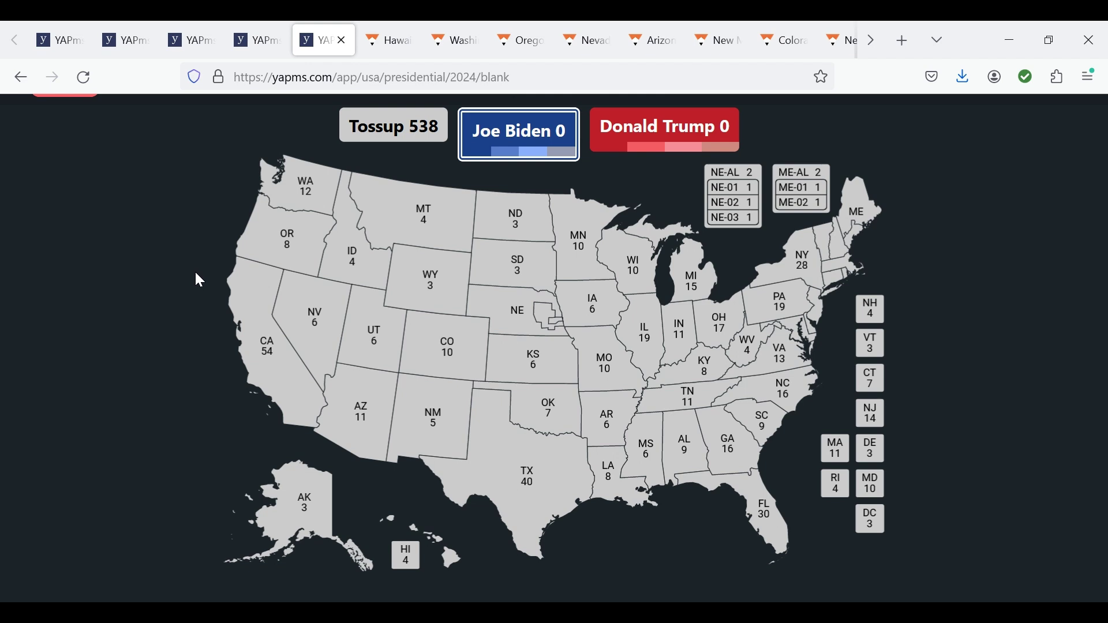
- Assign California, Massachusetts, Vermont, Maryland and DC to Joe Biden in the darkest blue shade
left_click(262, 326)
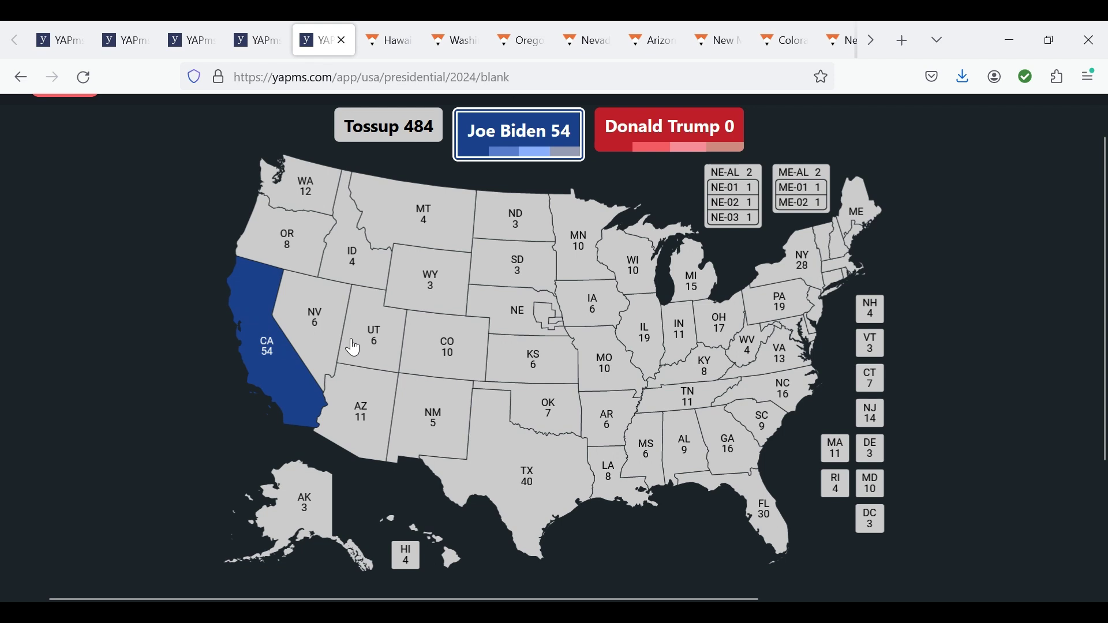
left_click(824, 455)
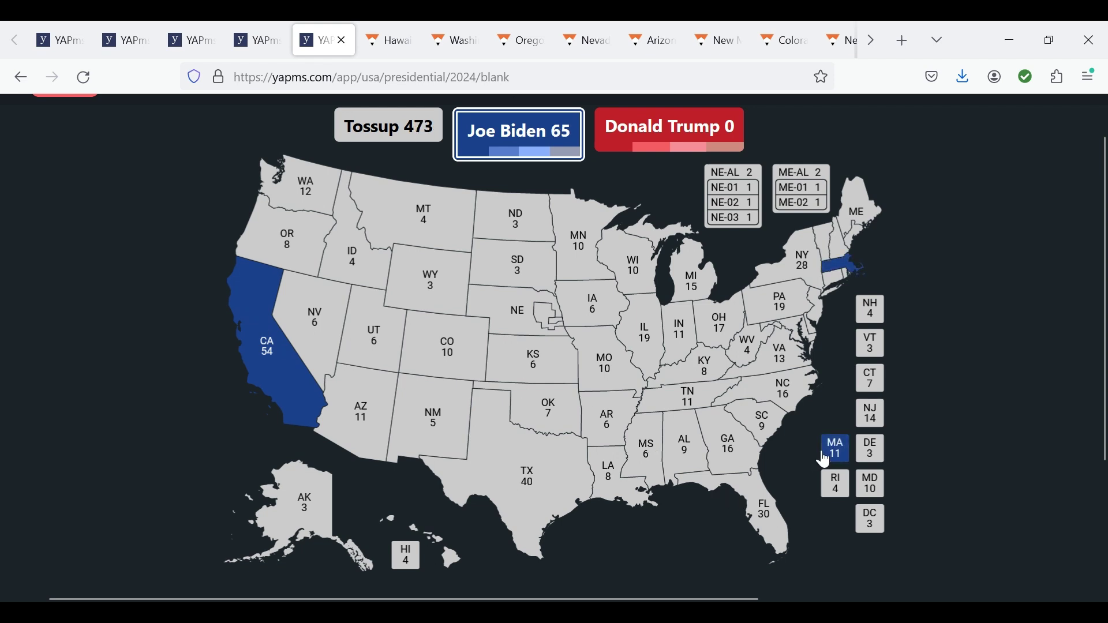
left_click(874, 354)
left_click(879, 498)
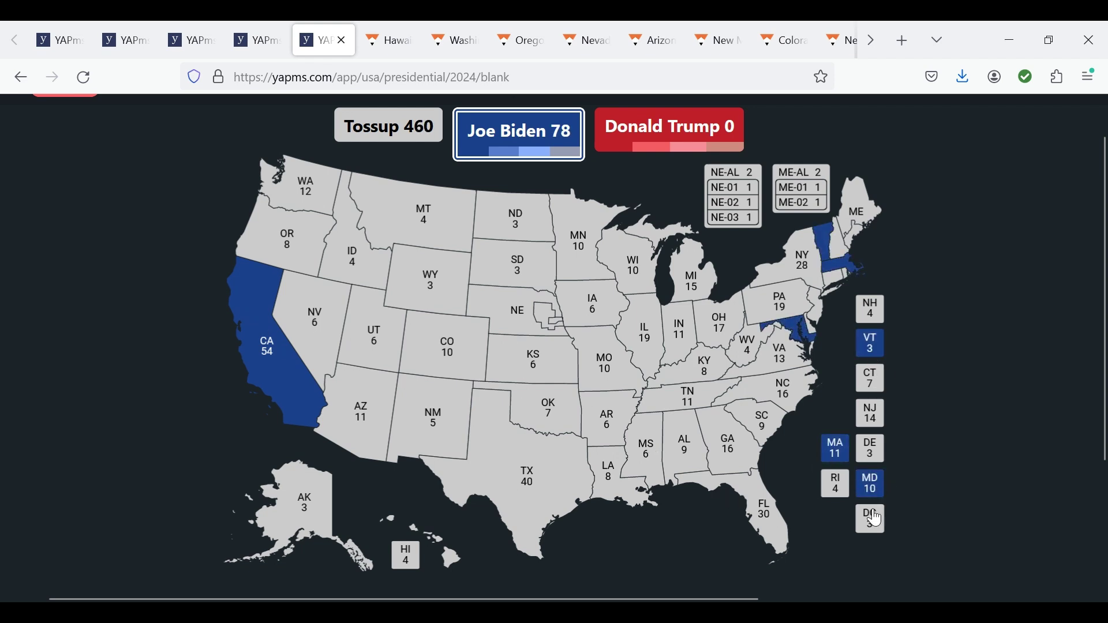
left_click(876, 523)
- Assign Alaska, Utah, Idaho, Wyoming, Montana, North Dakota and South Dakota to Donald Trump in the darkest red shade
left_click(651, 151)
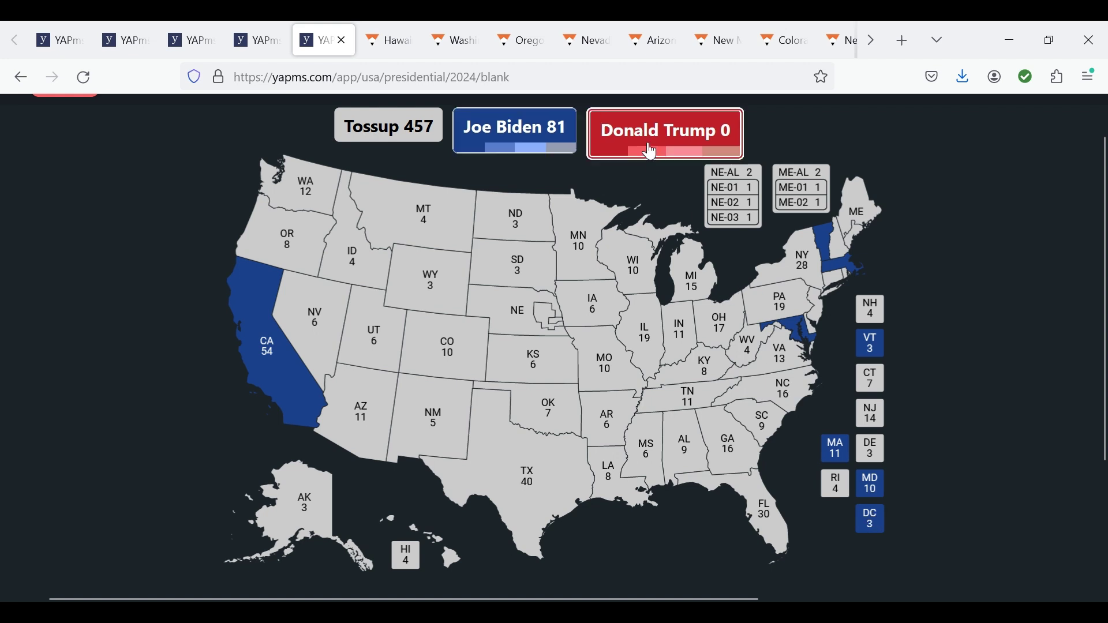
left_click(300, 507)
left_click(387, 344)
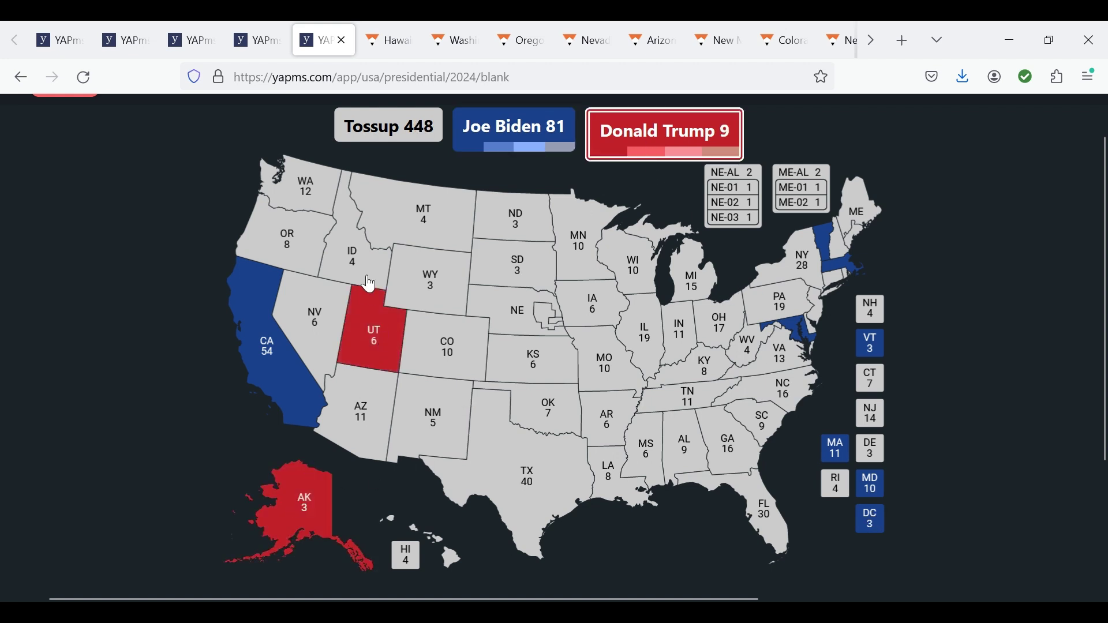
left_click(355, 257)
left_click(434, 280)
left_click(447, 232)
left_click(518, 233)
left_click(522, 267)
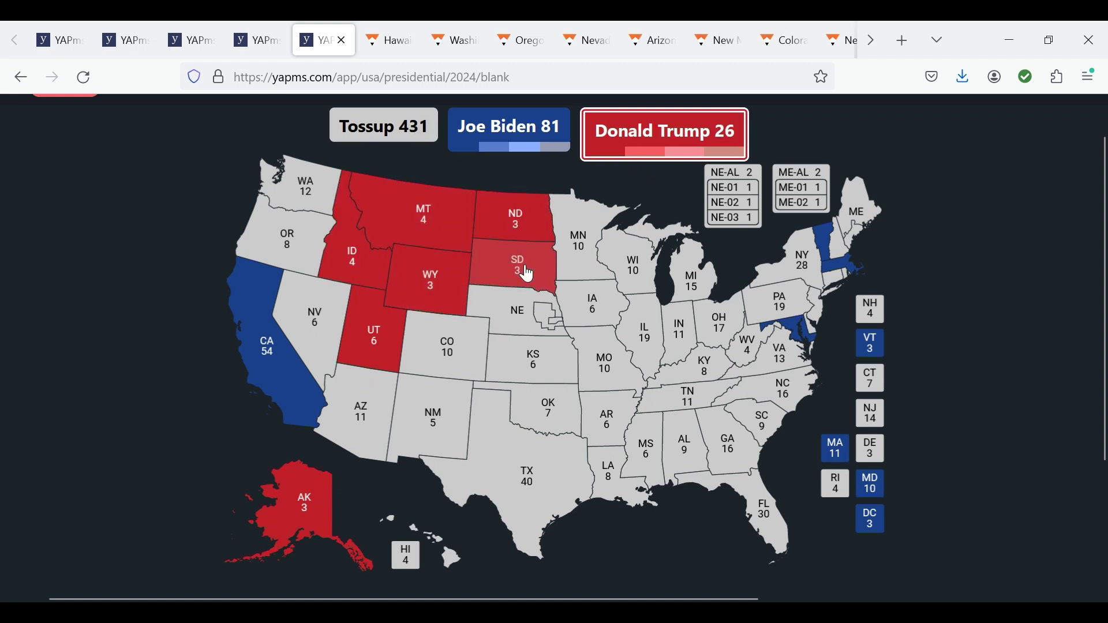
- Give Trump NE-01, NE-AL, NE-03, Kansas, Oklahoma, Iowa, Missouri and Arkansas in the darkest red shade
left_click(741, 190)
left_click(735, 173)
left_click(741, 219)
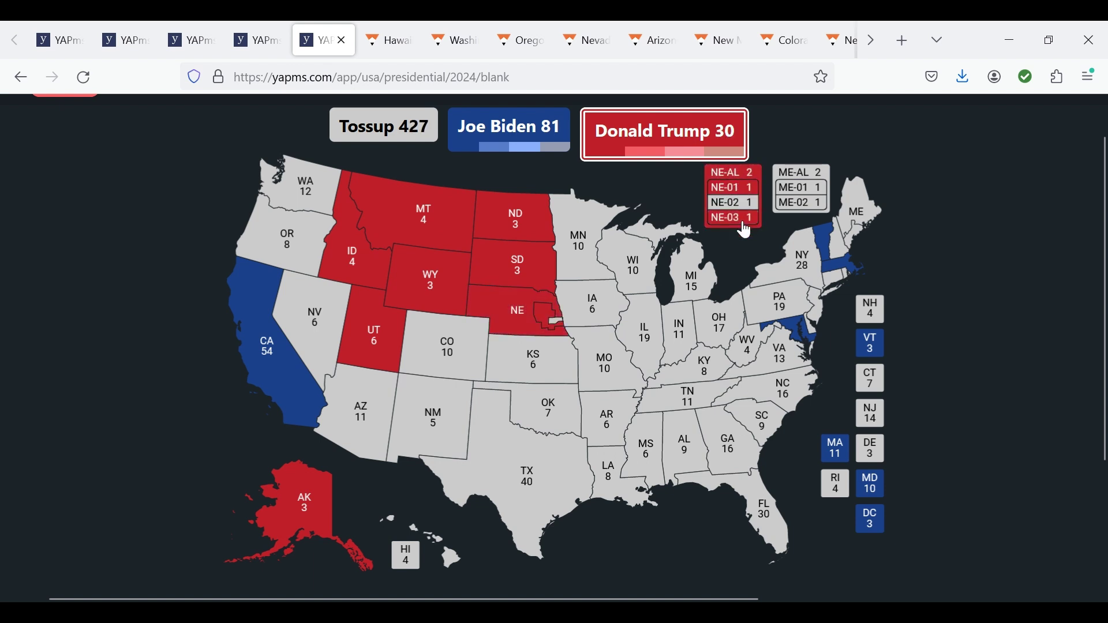
left_click(501, 376)
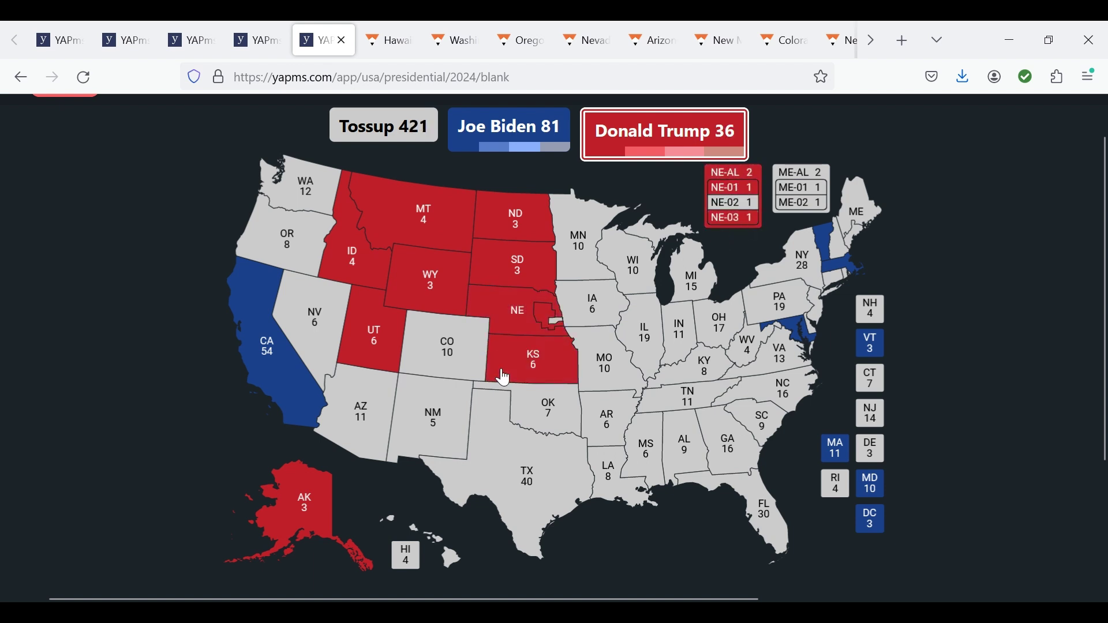
left_click(561, 433)
left_click(594, 303)
left_click(606, 354)
left_click(606, 427)
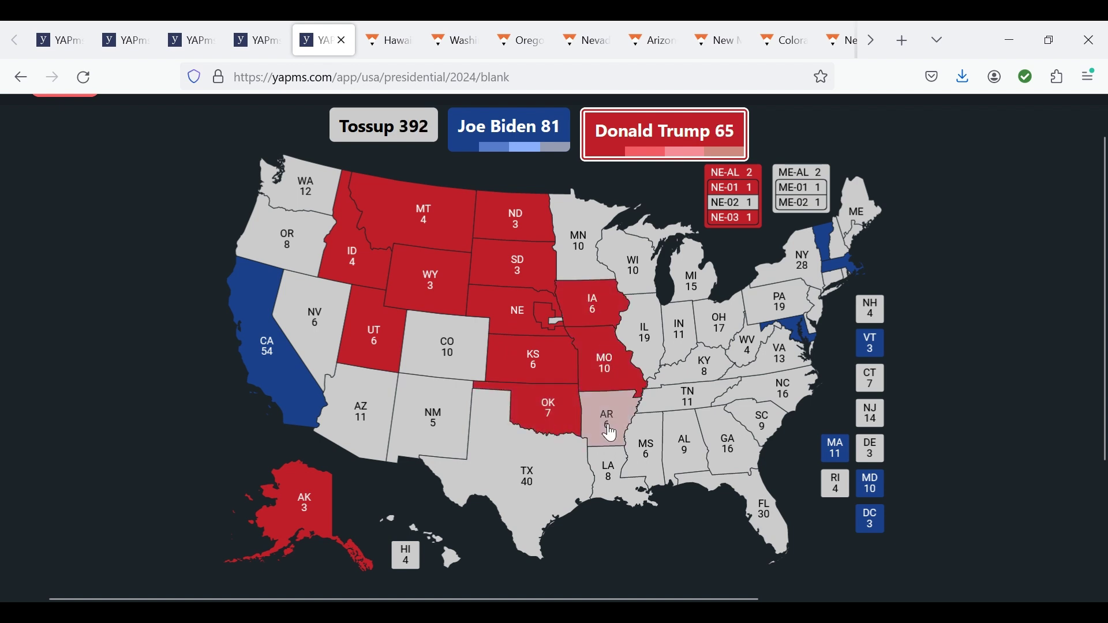
- Give Trump Louisiana, Mississippi, Alabama, Tennessee, Kentucky, Indiana, West Virginia and South Carolina in the darkest red shade
left_click(613, 481)
left_click(648, 465)
left_click(692, 456)
left_click(692, 401)
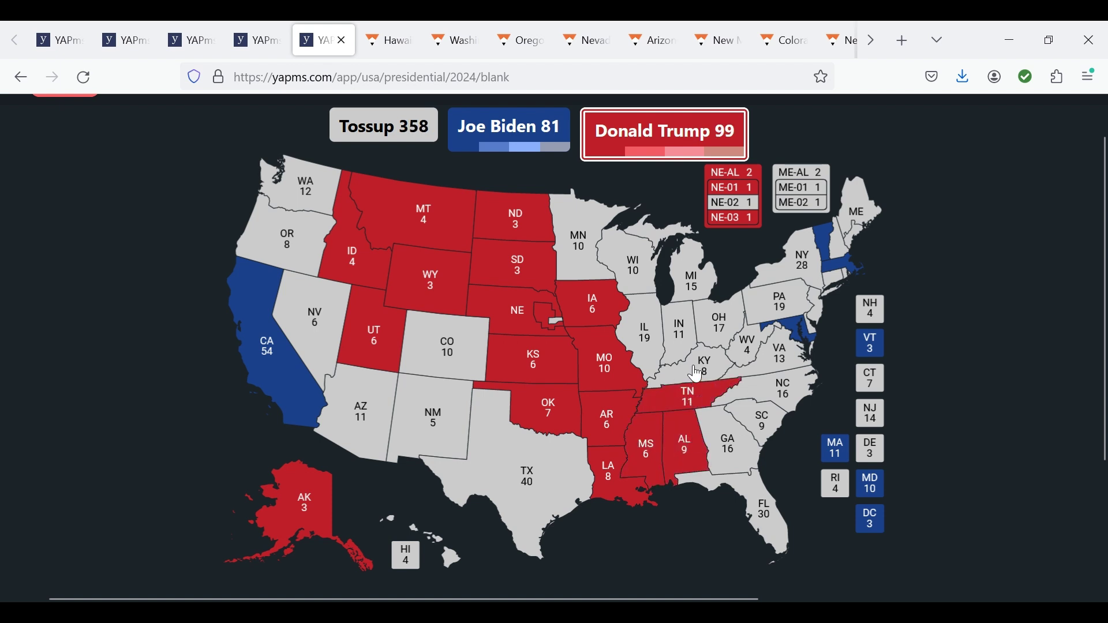
left_click(701, 378)
left_click(681, 341)
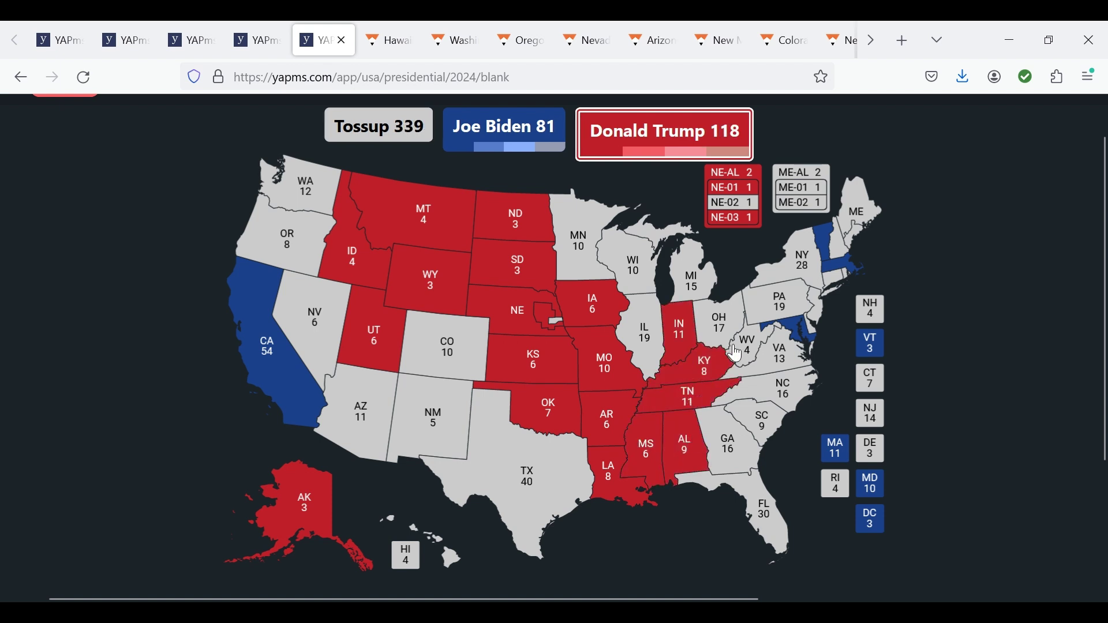
left_click(746, 353)
left_click(762, 423)
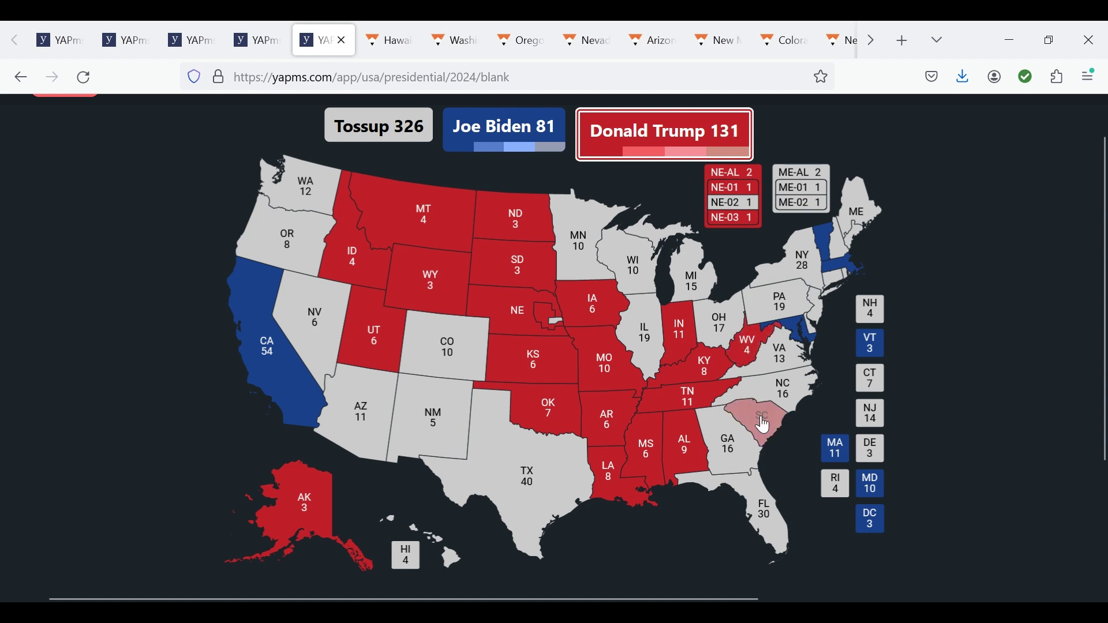
- Mark ME-02, Ohio, Florida and Texas for Trump in the darkest red shade
left_click(801, 203)
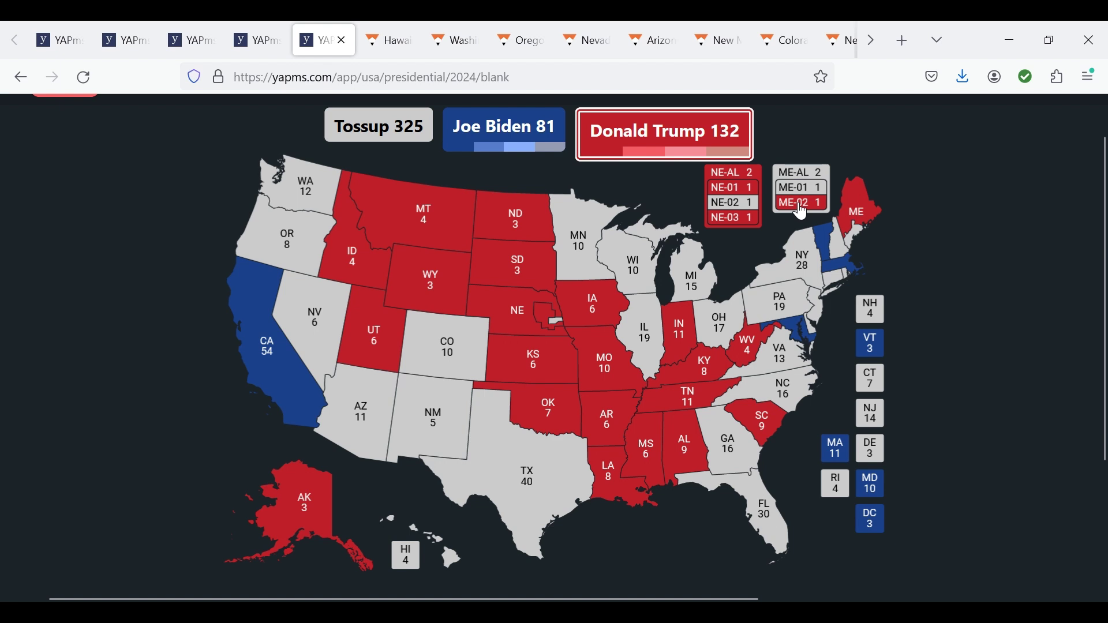
left_click(726, 327)
left_click(763, 503)
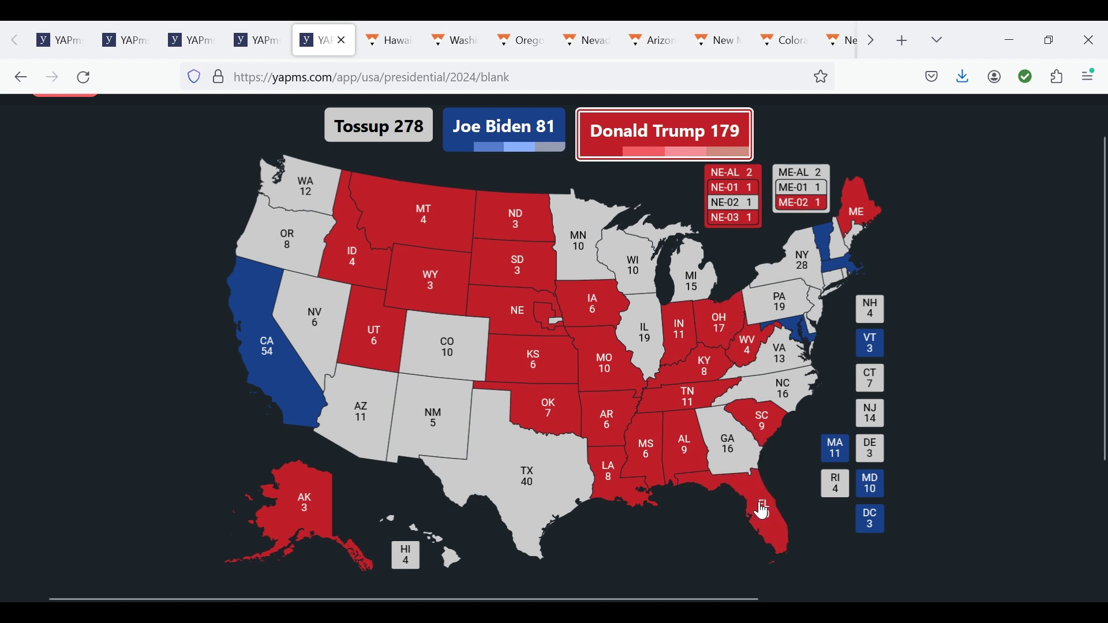
left_click(553, 491)
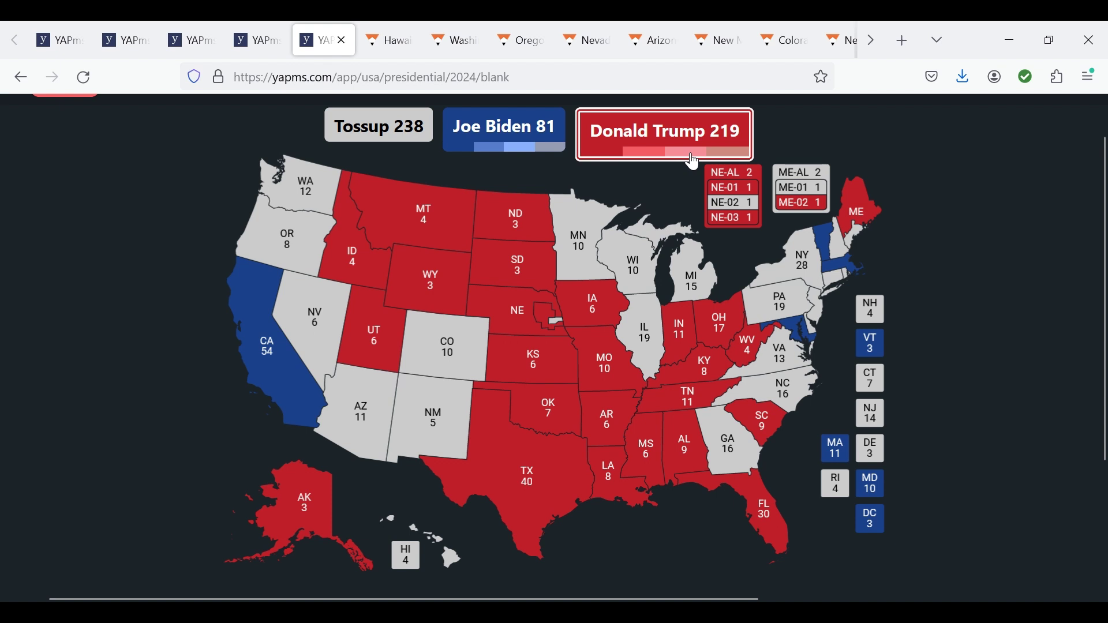
- Check and close the 2024 Hawaii polls, and assign Hawaii to Biden in the third-darkest blue shade
left_click(499, 144)
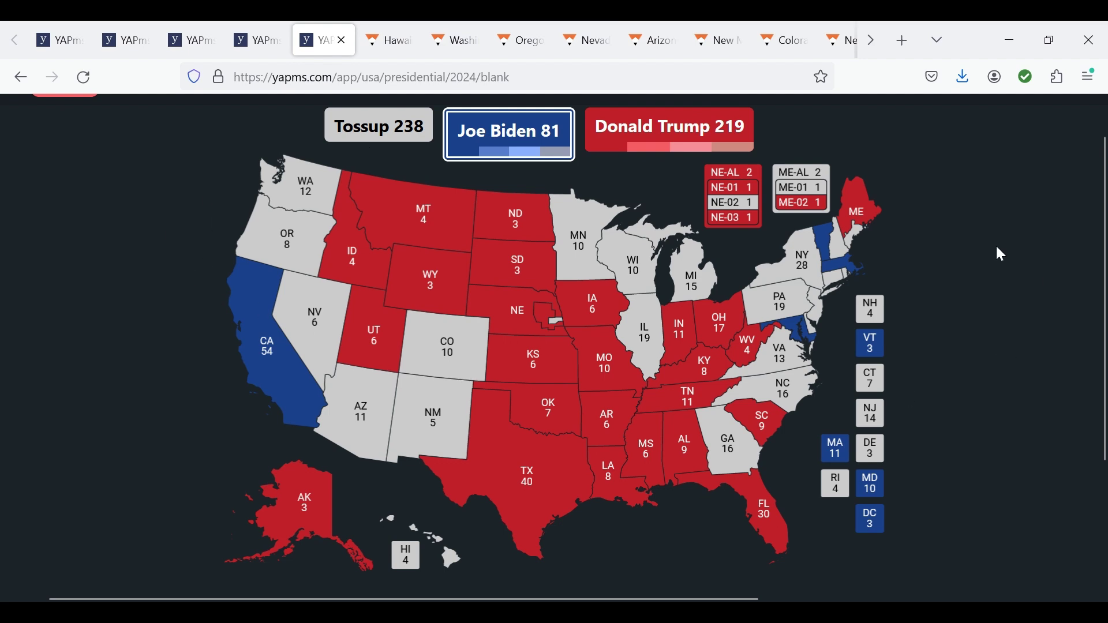
left_click(382, 29)
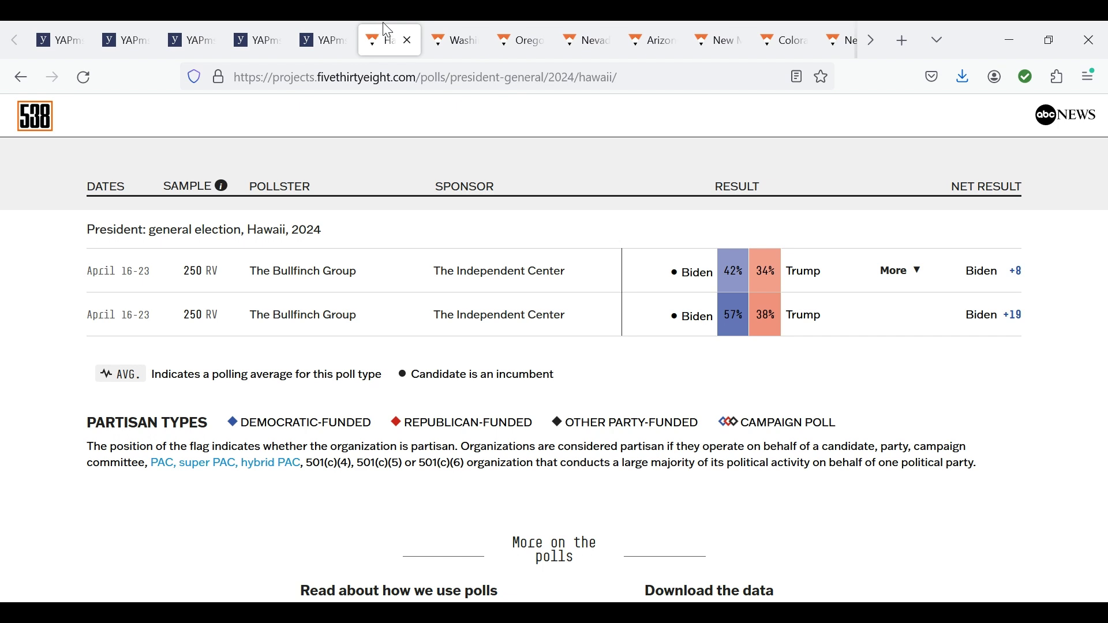
left_click(407, 42)
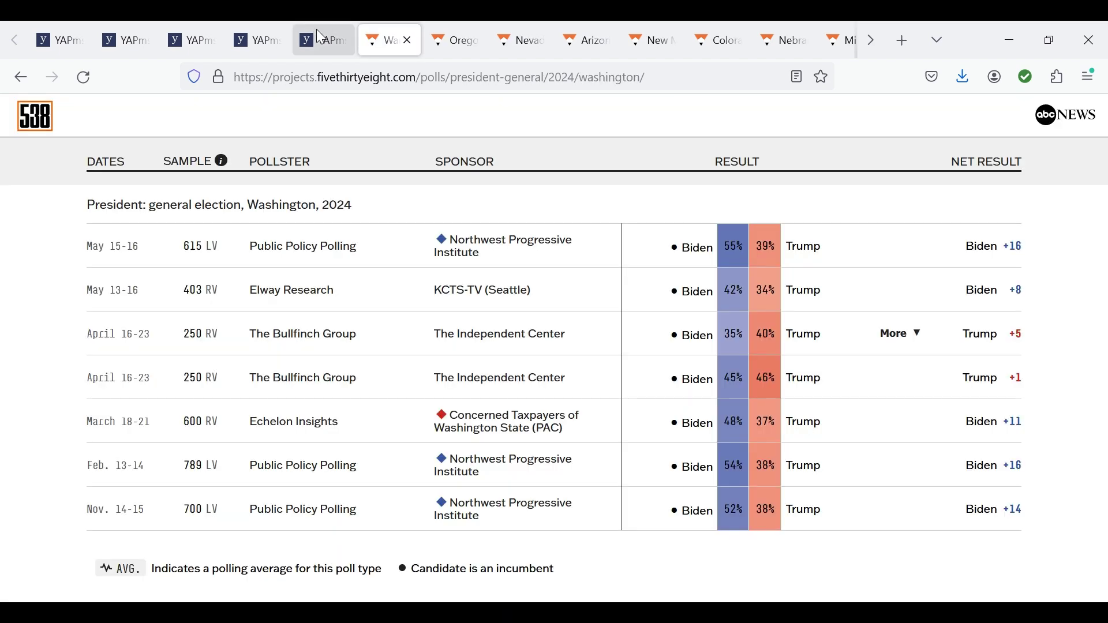
left_click(316, 29)
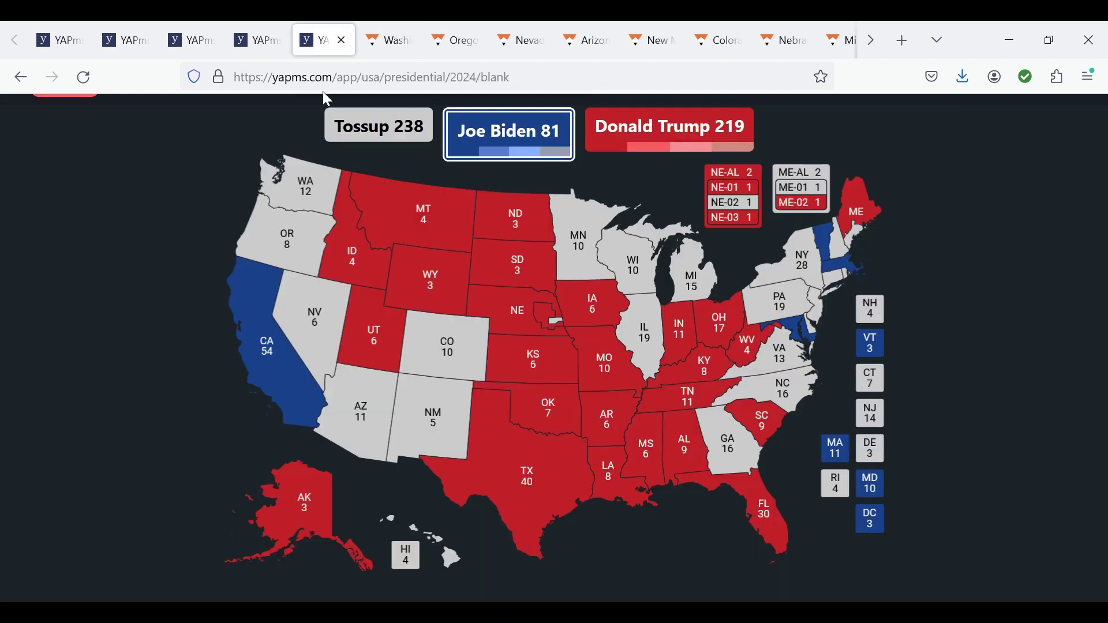
left_click(413, 561)
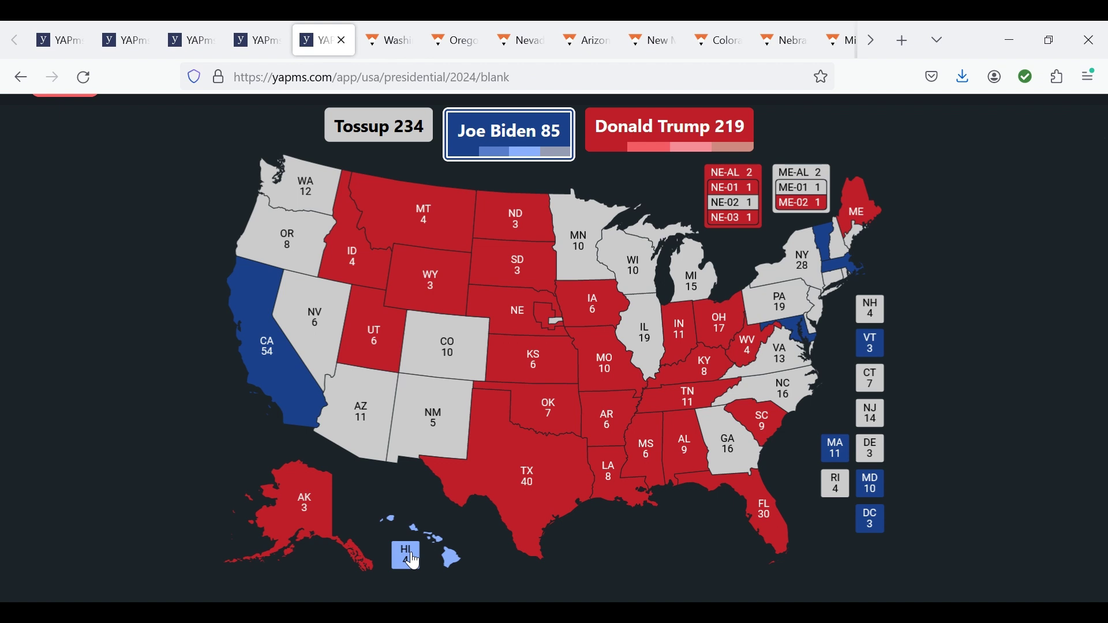
- Check and close the 2024 Washington polls, and assign Washington to Biden in the second-darkest blue shade
left_click(390, 29)
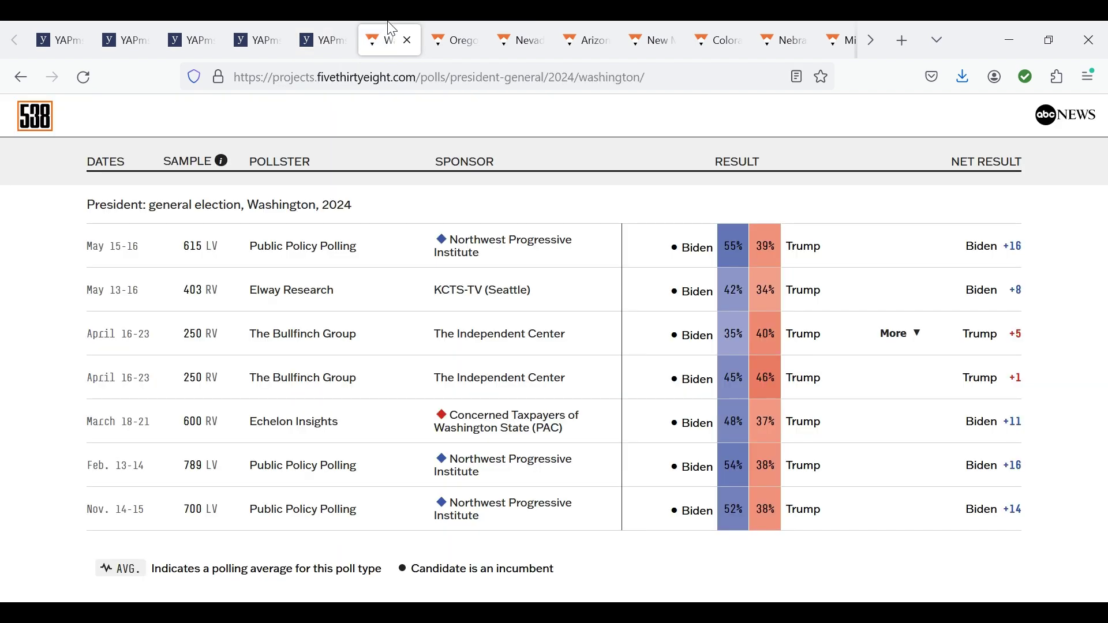
left_click(410, 41)
left_click(307, 202)
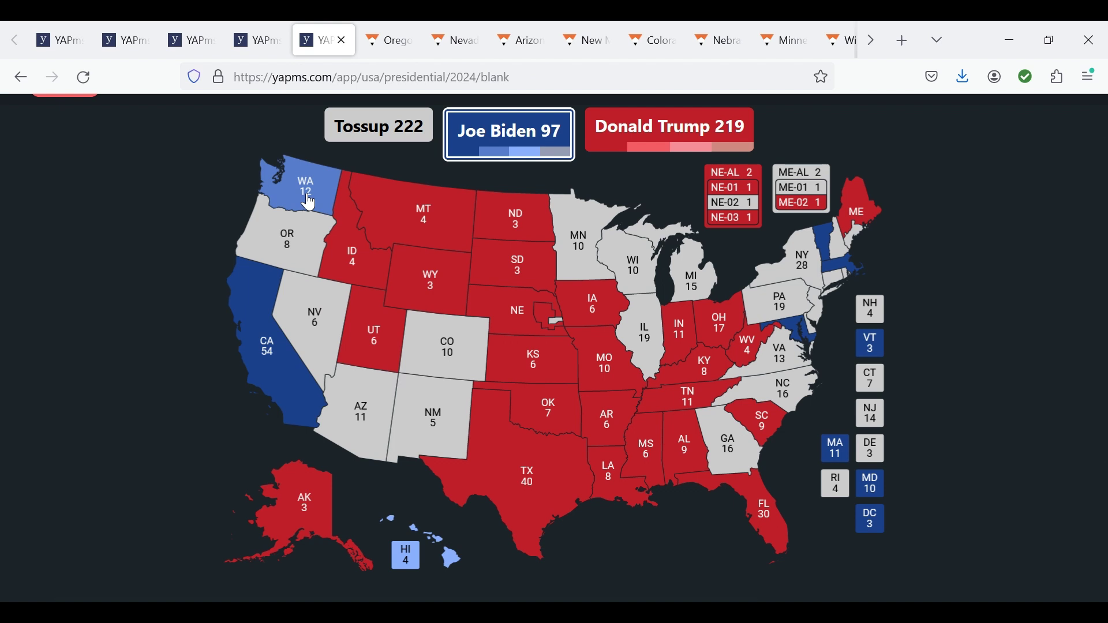
- Check and close the 2024 Oregon polls, and assign Oregon to Biden in the second-darkest blue shade
left_click(406, 26)
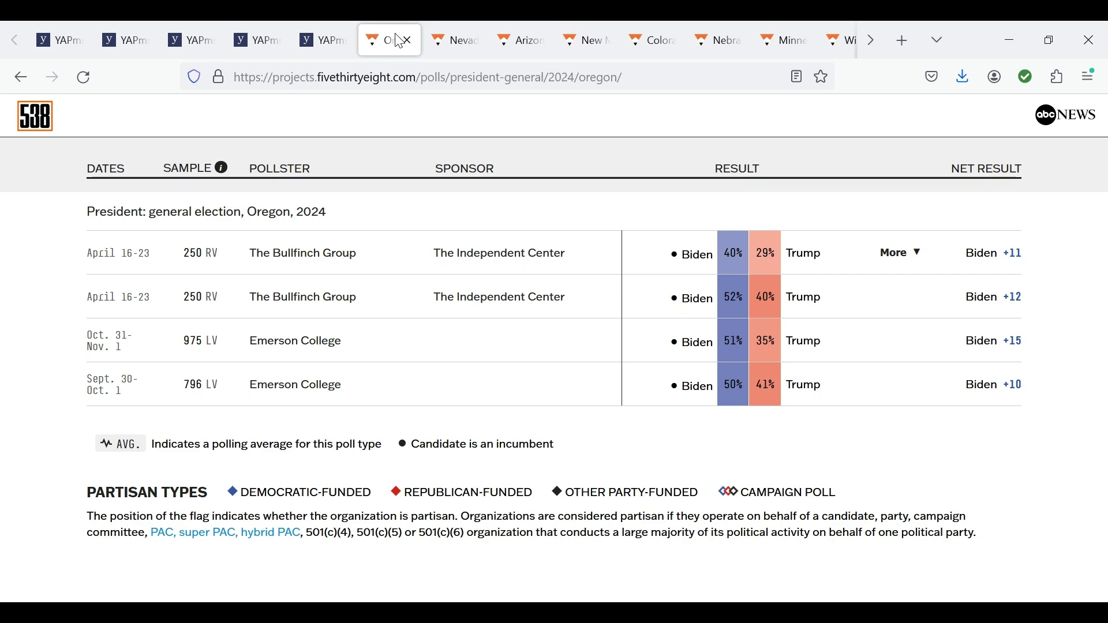
left_click(407, 40)
left_click(324, 39)
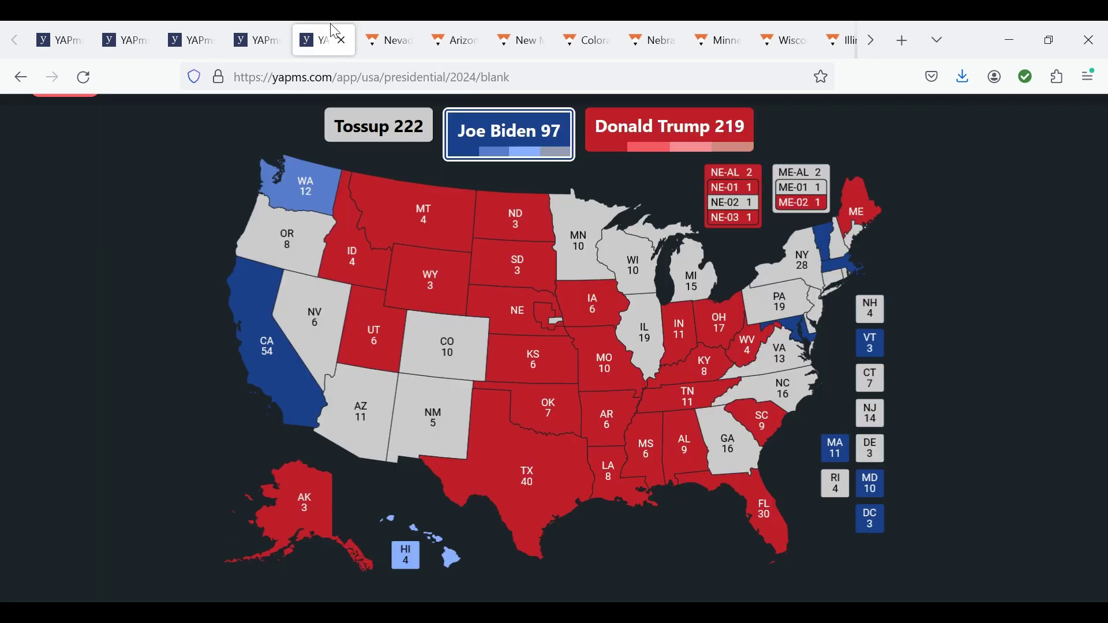
left_click(293, 248)
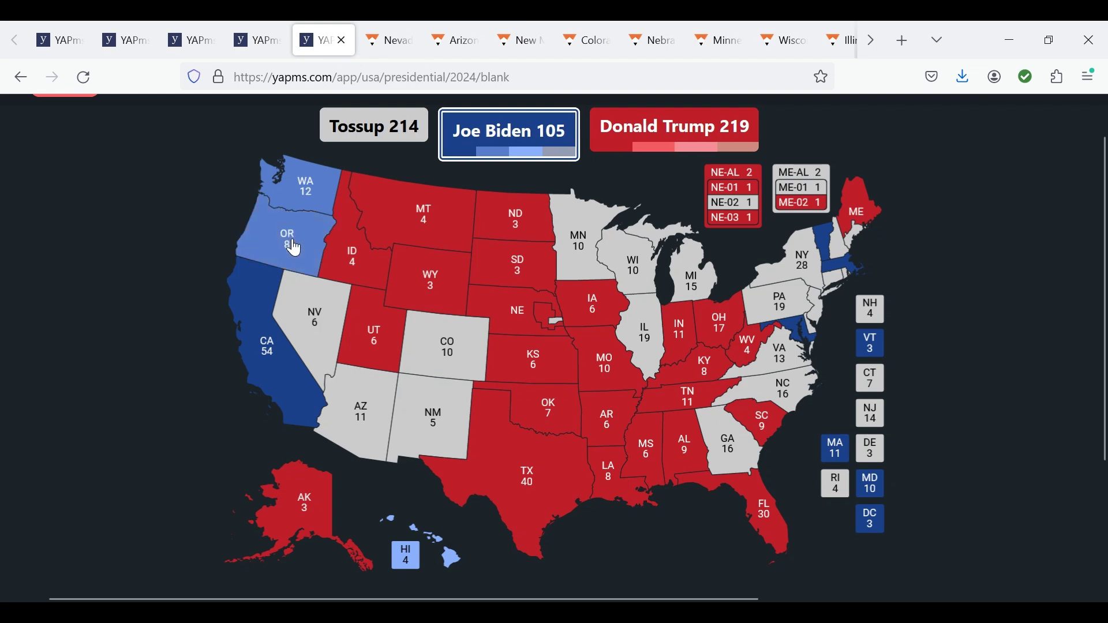
- Check and close the 2024 Nevada polls, and assign Nevada to Trump in the second-darkest red shade
left_click(374, 52)
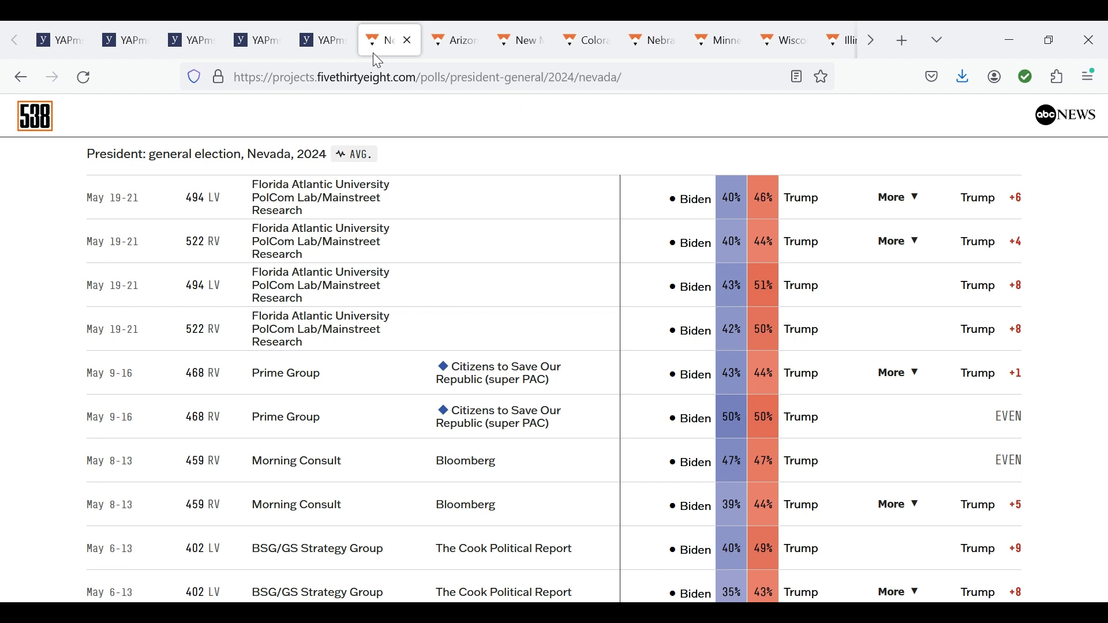
left_click(407, 40)
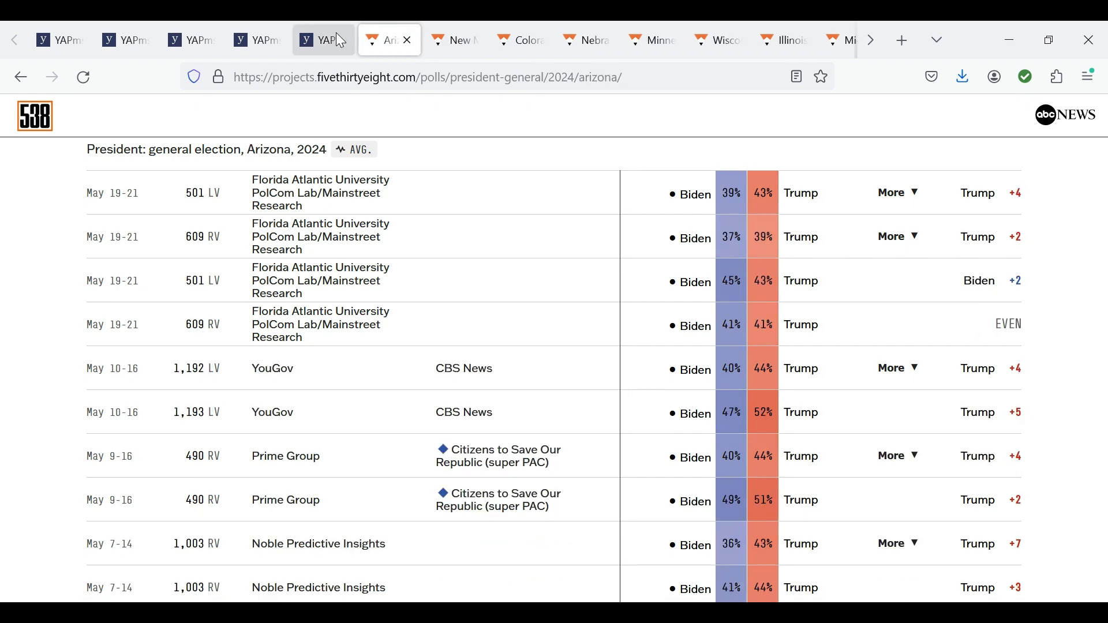
left_click(326, 41)
left_click(623, 144)
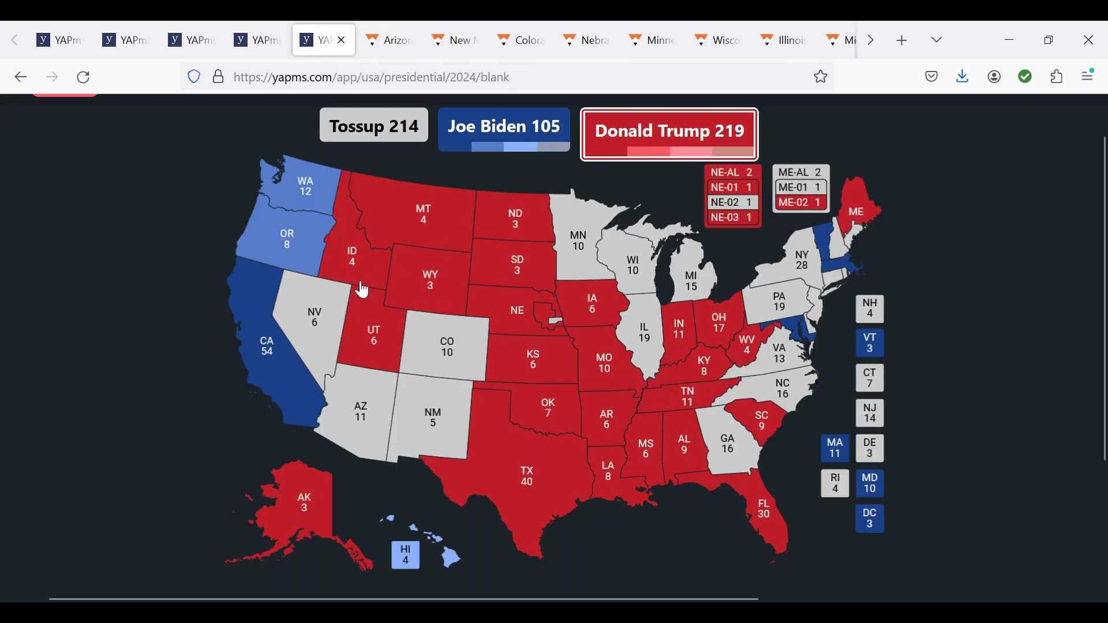
left_click(324, 322)
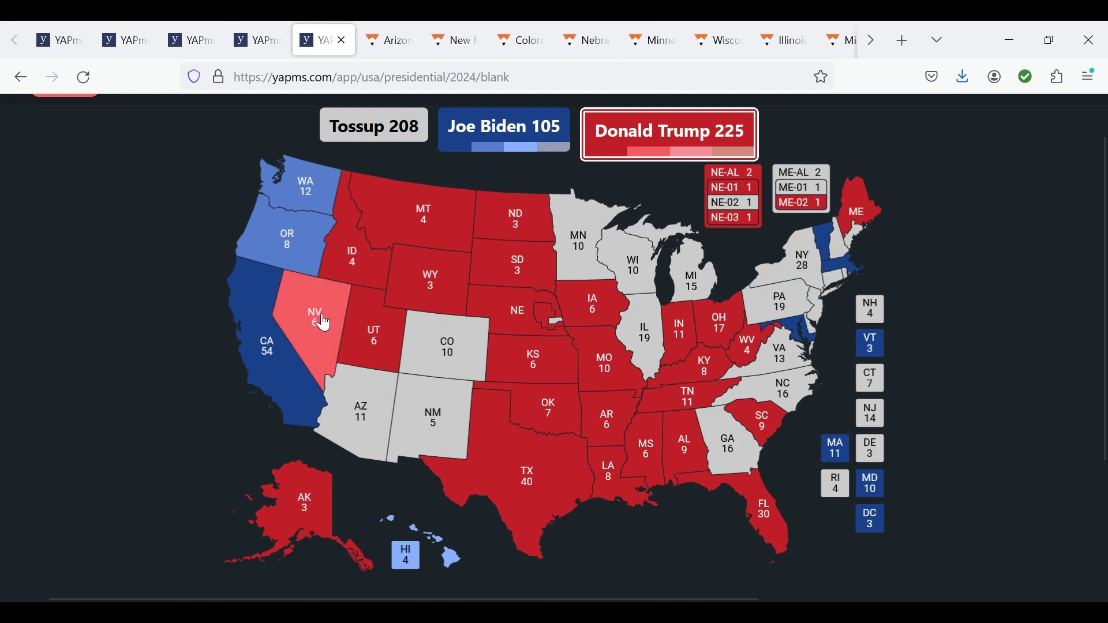
- Check and close the 2024 Arizona polls, and assign Arizona to Trump in the second-darkest red shade
left_click(379, 45)
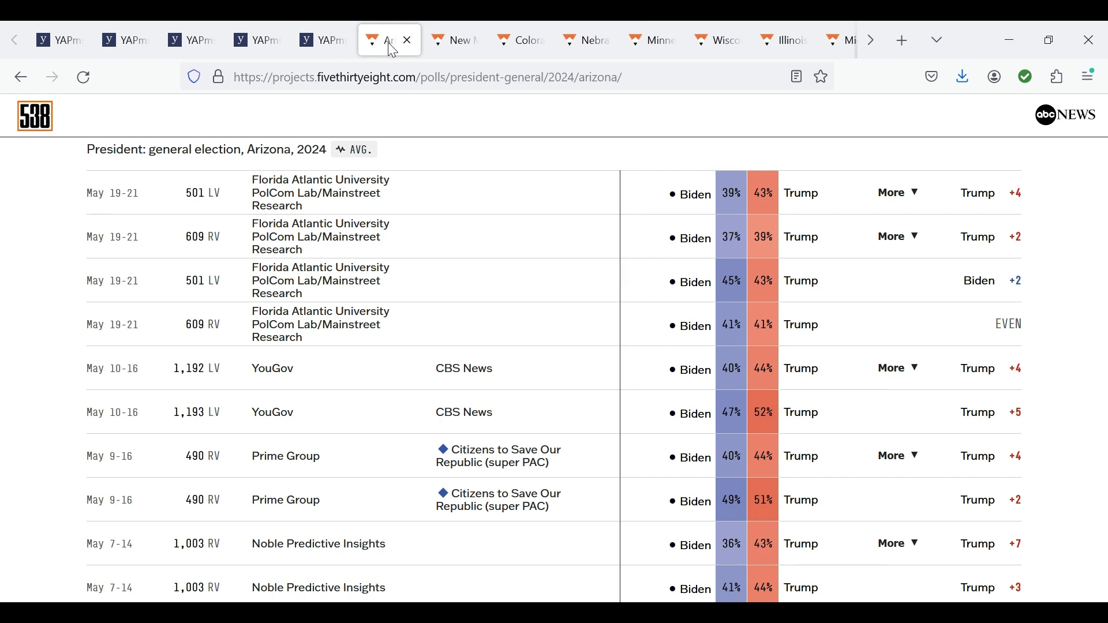
left_click(407, 40)
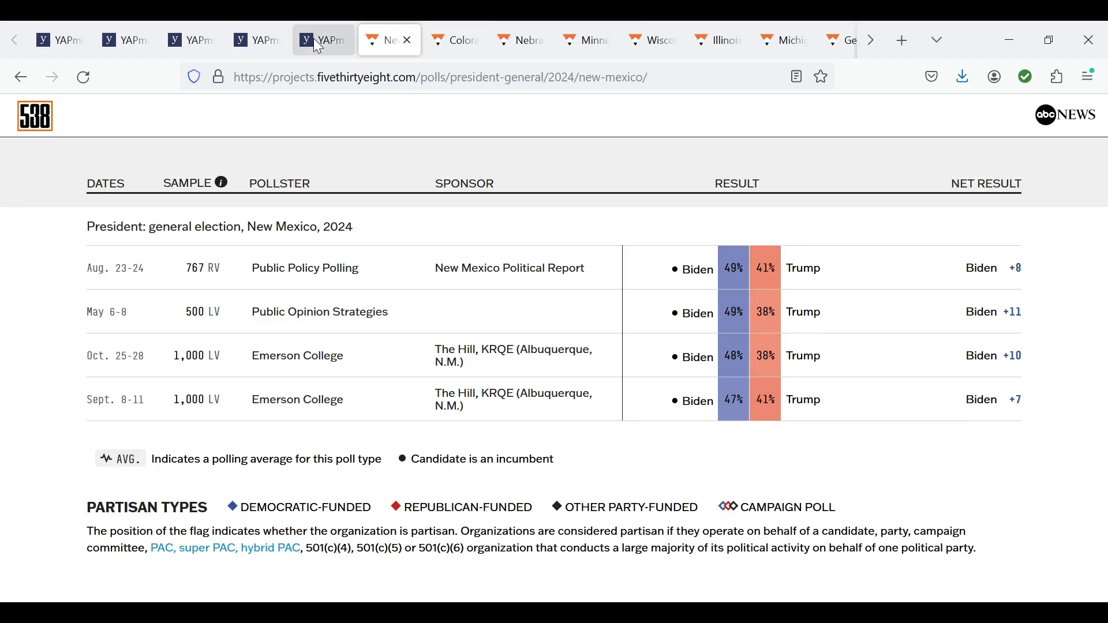
left_click(322, 41)
left_click(367, 417)
left_click(367, 417)
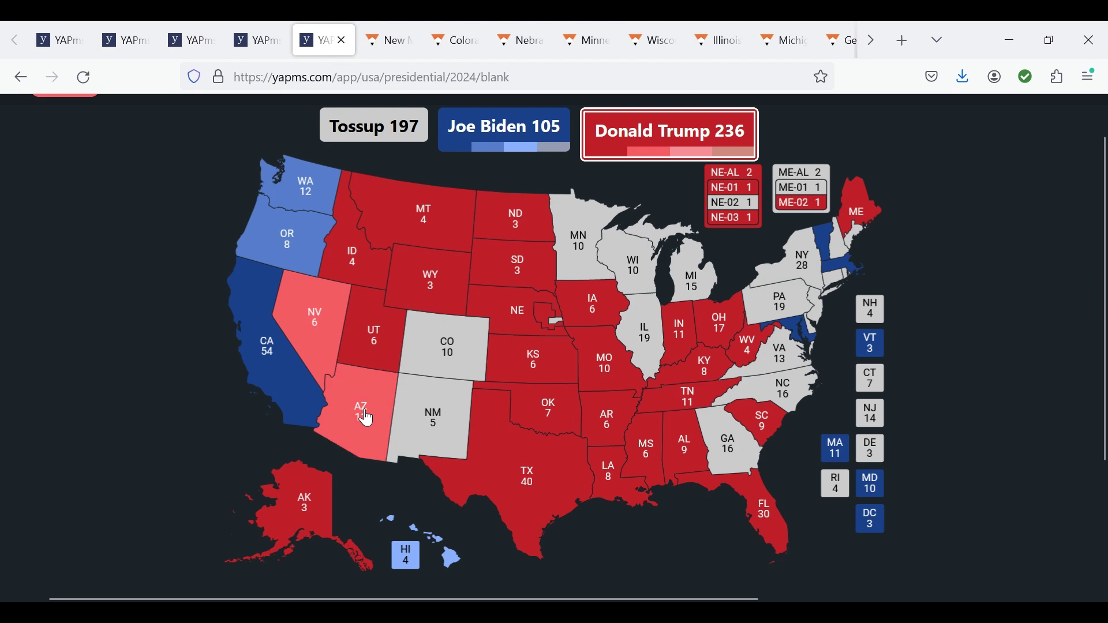
- Check and close the 2024 New Mexico polls, and assign New Mexico to Biden in the second-darkest blue shade
left_click(387, 38)
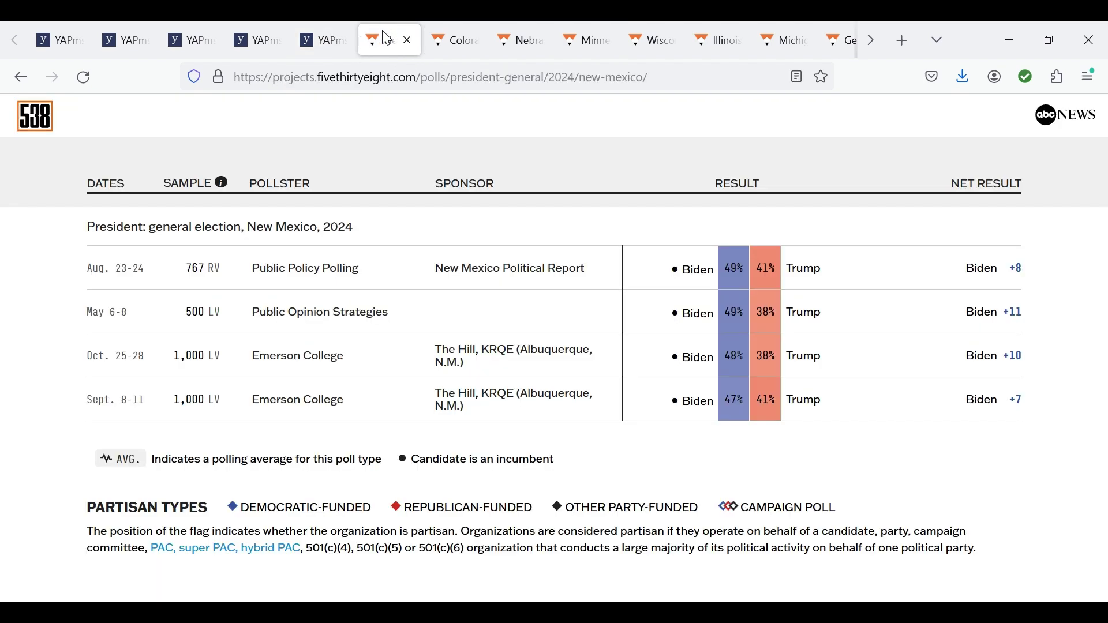
left_click(408, 45)
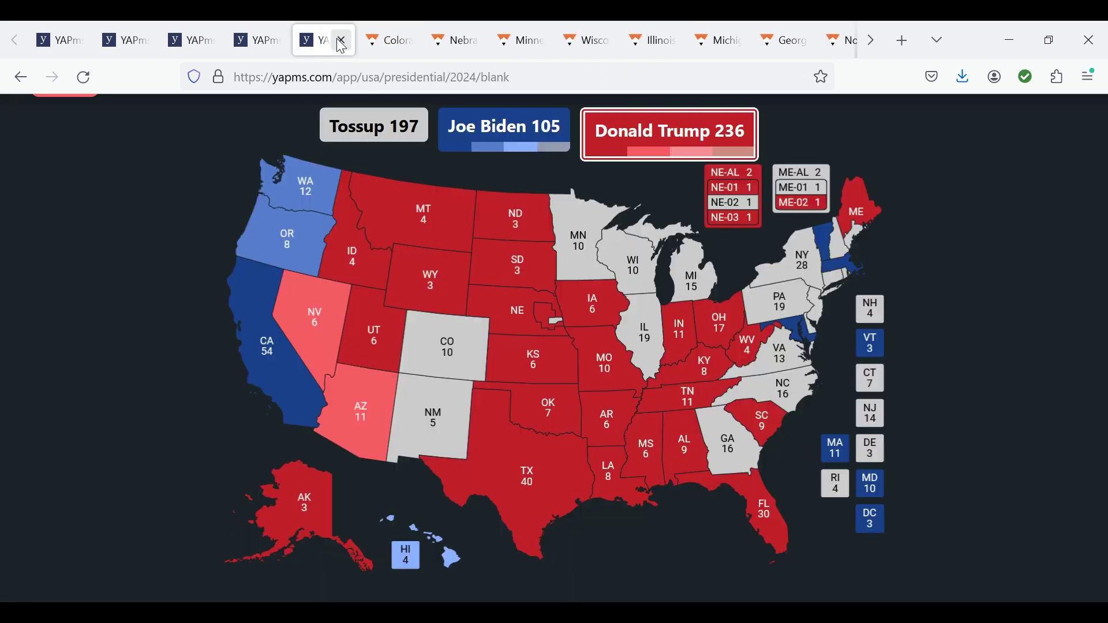
left_click(509, 129)
left_click(451, 422)
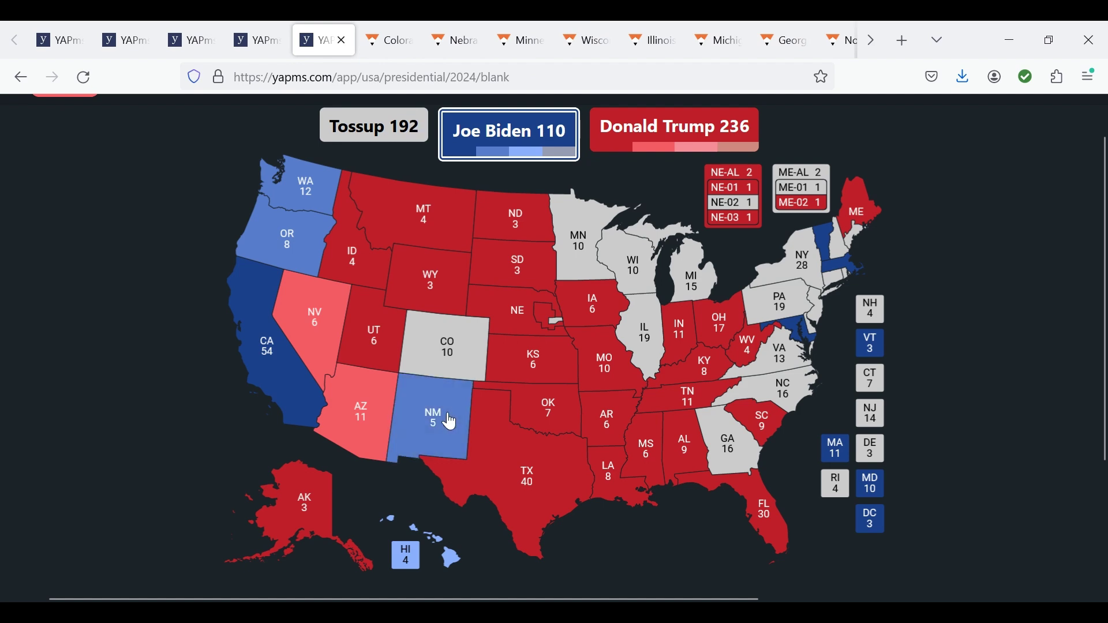
- Check and close the 2024 Colorado polls, and assign Colorado to Biden in the second-darkest blue shade
left_click(397, 27)
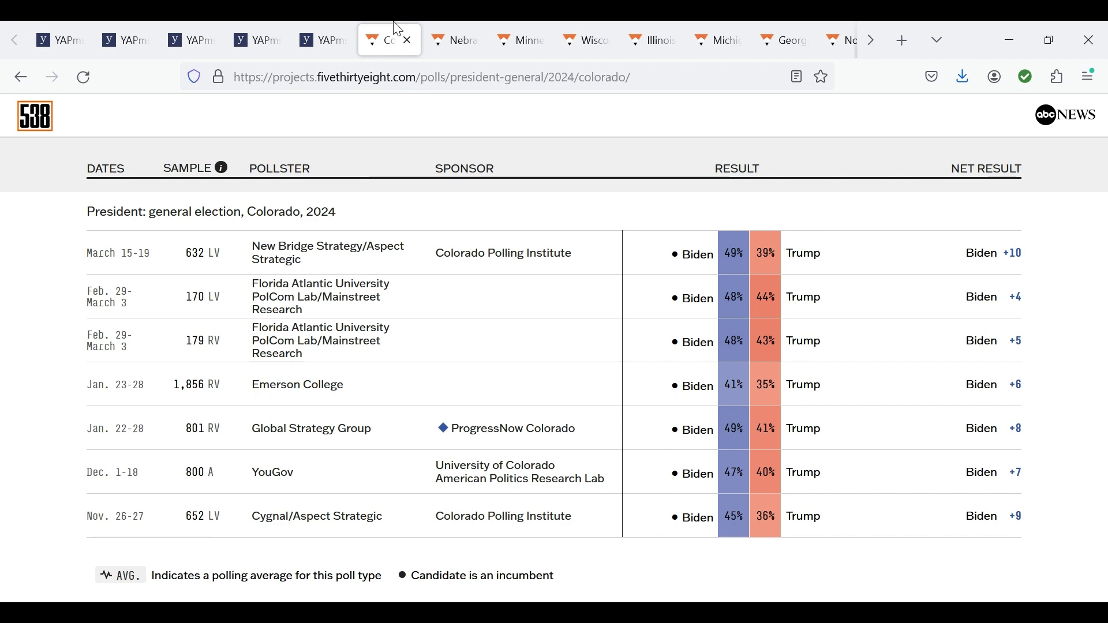
left_click(408, 41)
left_click(327, 32)
left_click(446, 361)
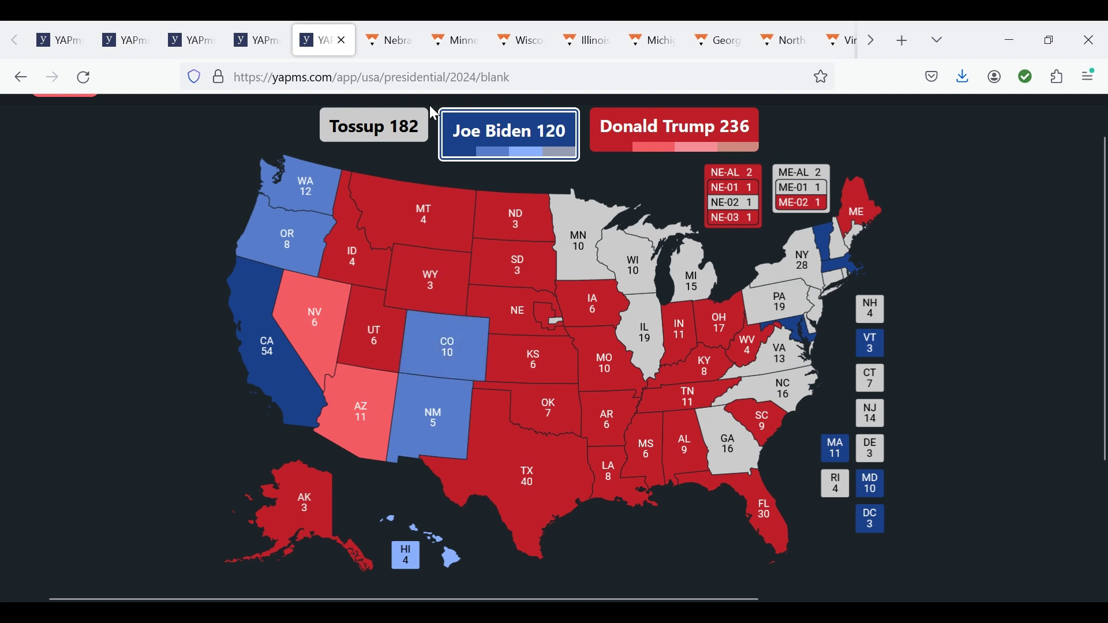
- Check and close the 2024 Nebraska polls, and assign the NE-02 district to Trump in the fourth, brownish-red shade
left_click(402, 29)
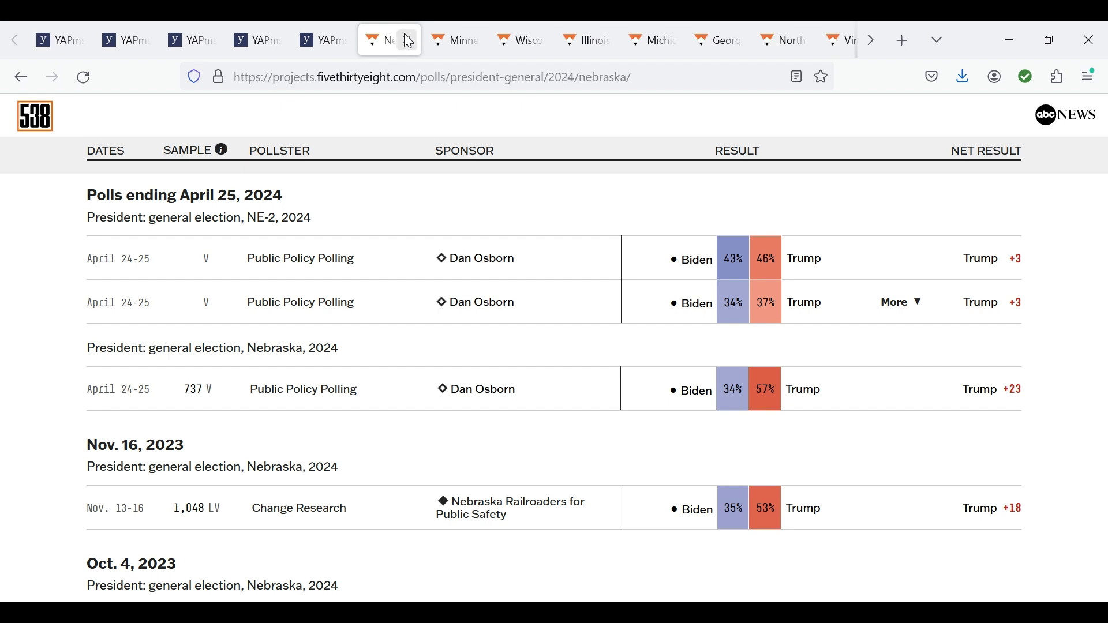
left_click(409, 41)
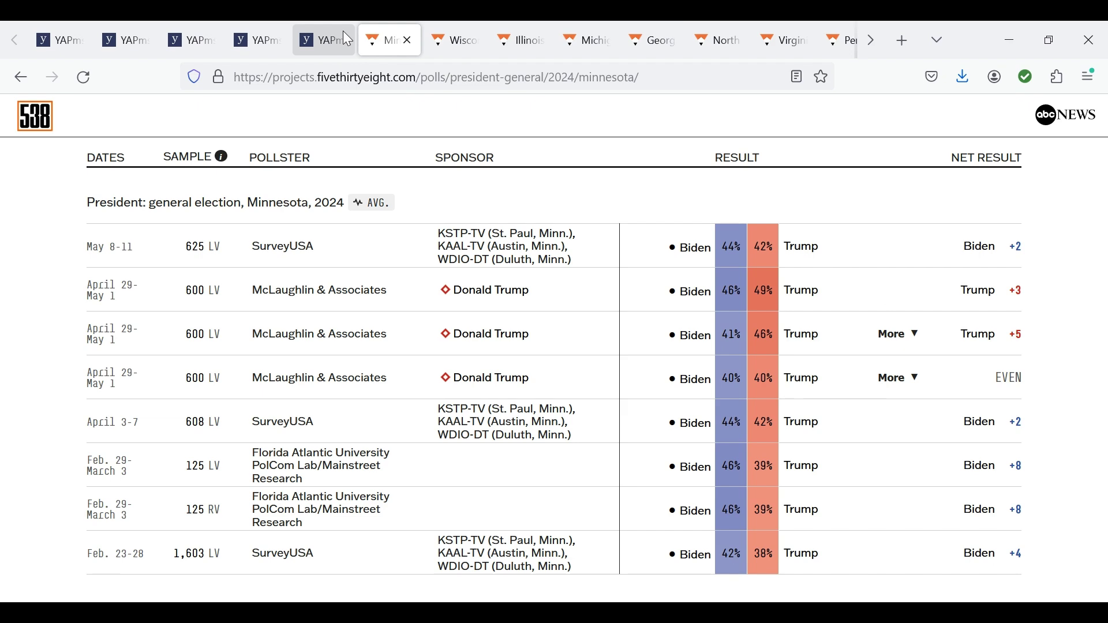
left_click(321, 40)
left_click(557, 324)
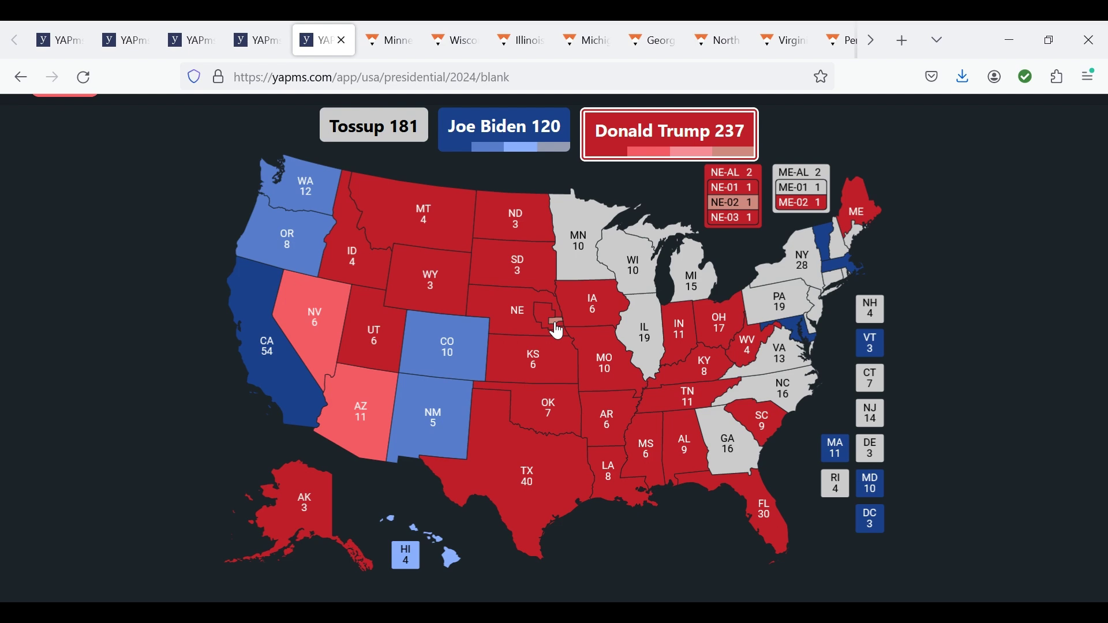
- Check and close the 2024 Minnesota polls, and assign Minnesota to Trump in the fourth, brownish-red shade
left_click(386, 26)
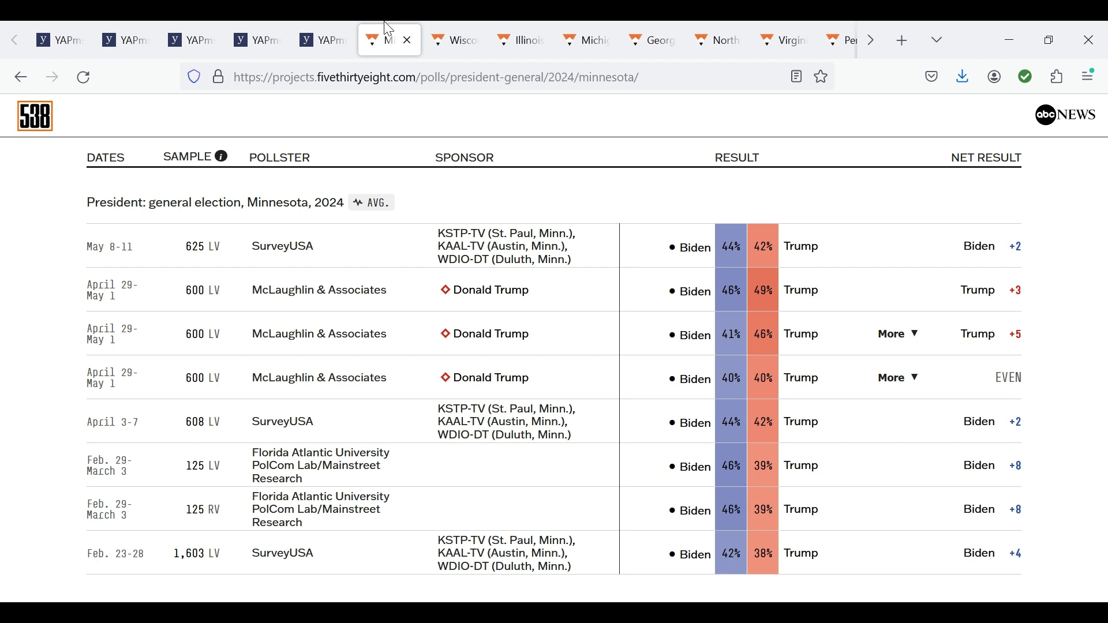
left_click(406, 41)
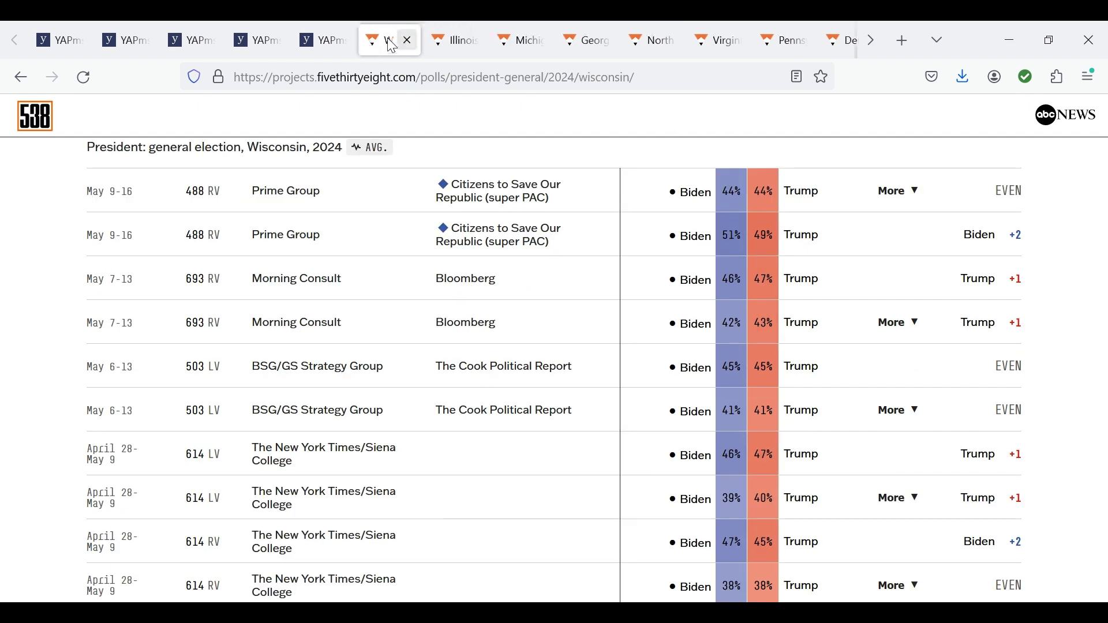
left_click(323, 41)
left_click(580, 226)
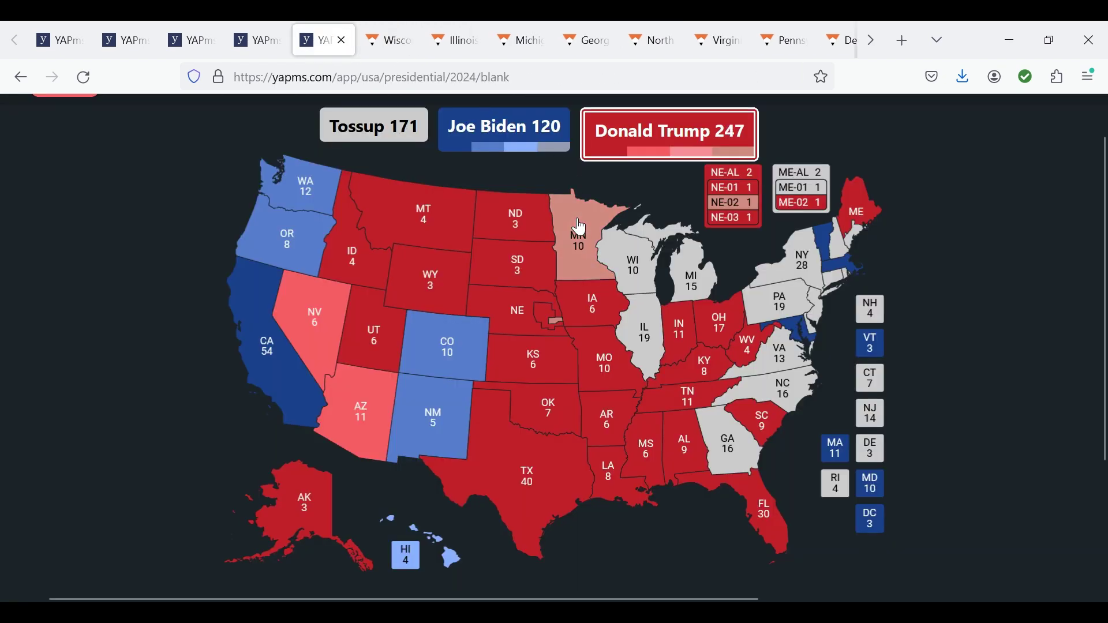
- Check and close the 2024 Wisconsin polls, and assign Wisconsin to Trump in the second-darkest red shade
left_click(402, 29)
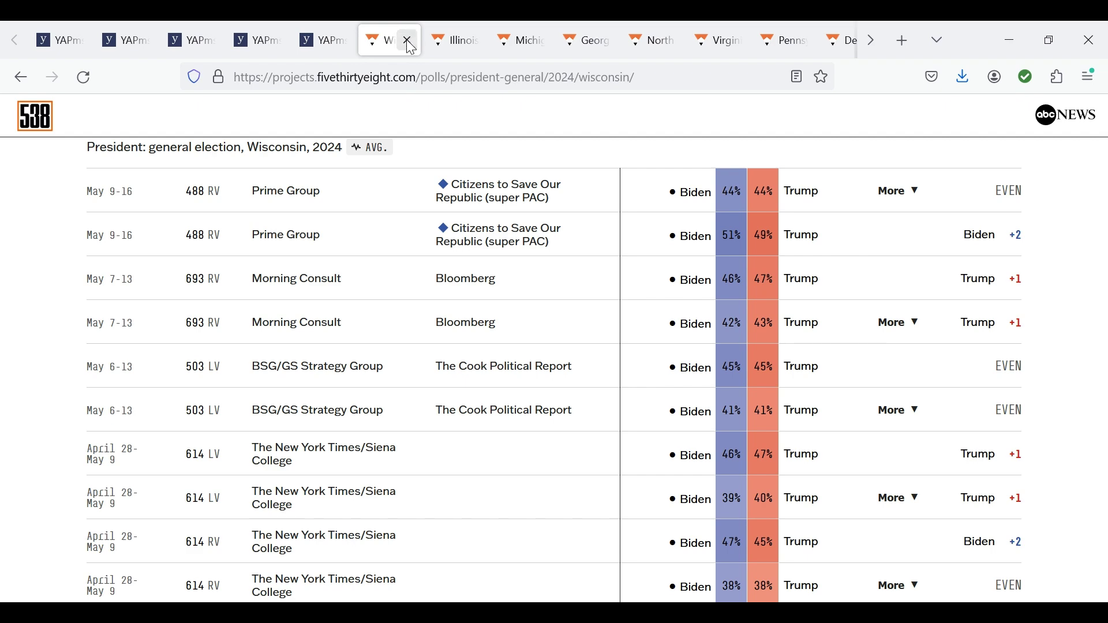
left_click(408, 41)
left_click(646, 276)
left_click(646, 279)
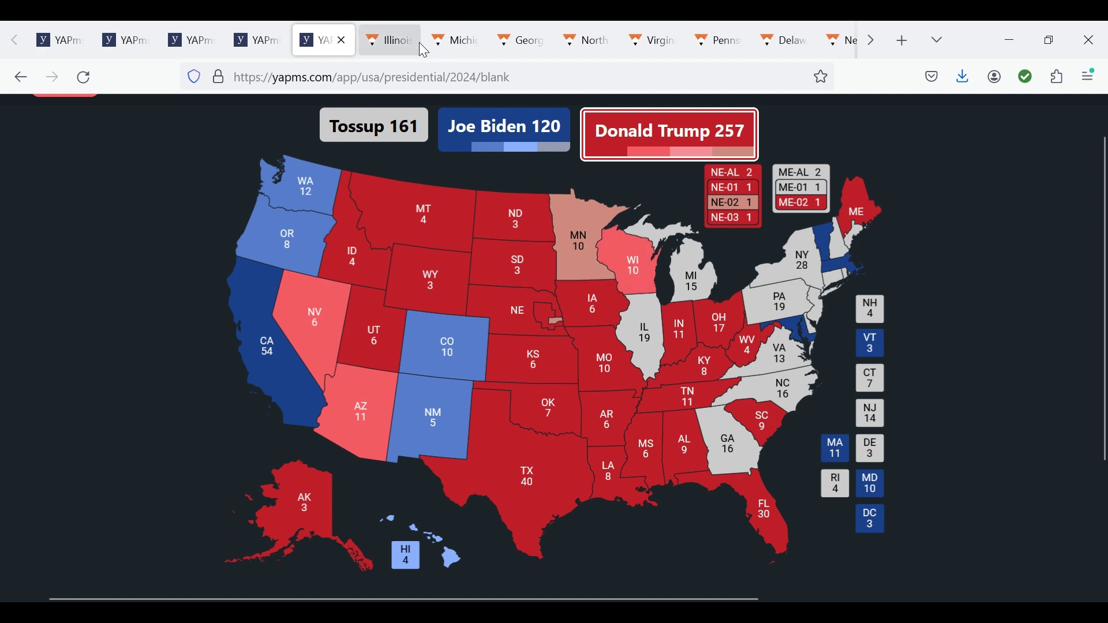
- Check and close the 2024 Illinois polls, and assign Illinois to Biden in the second-darkest blue shade
left_click(396, 41)
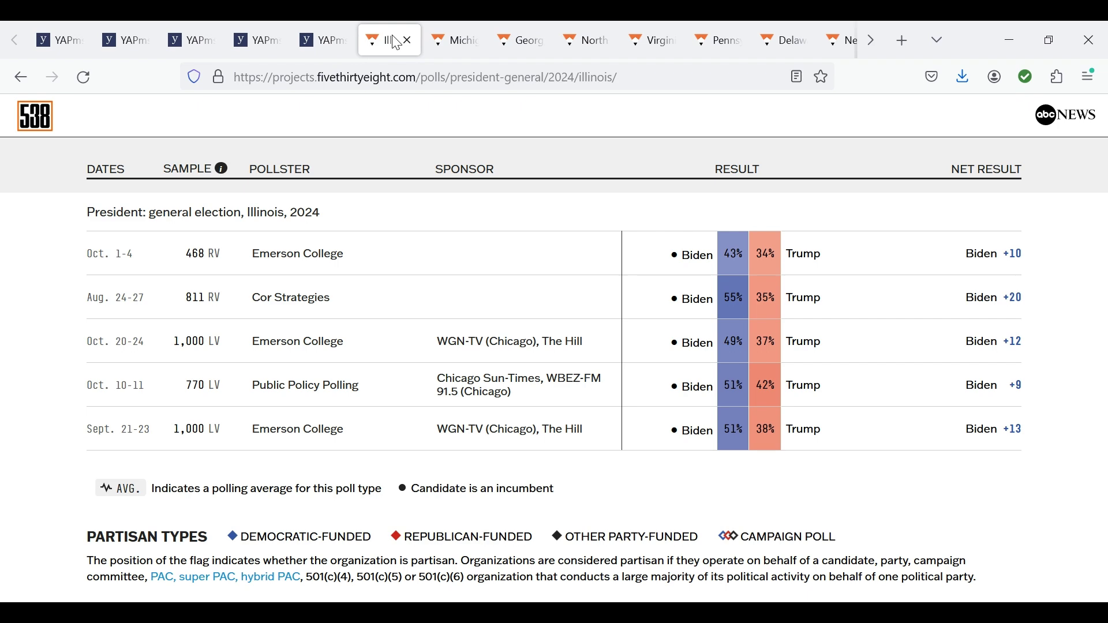
left_click(408, 40)
left_click(323, 40)
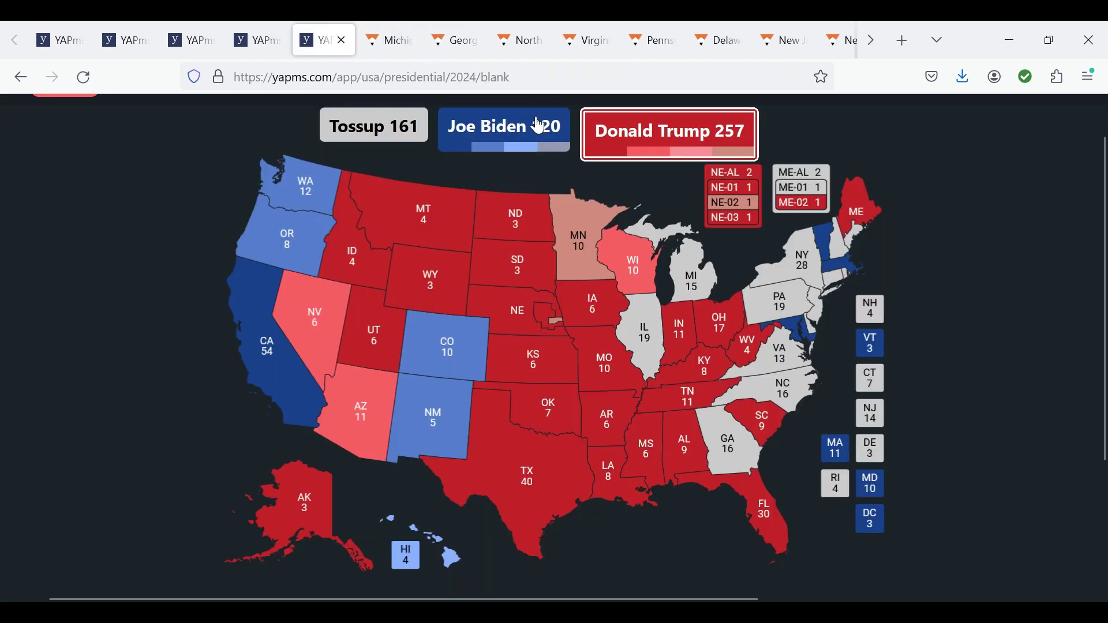
left_click(648, 349)
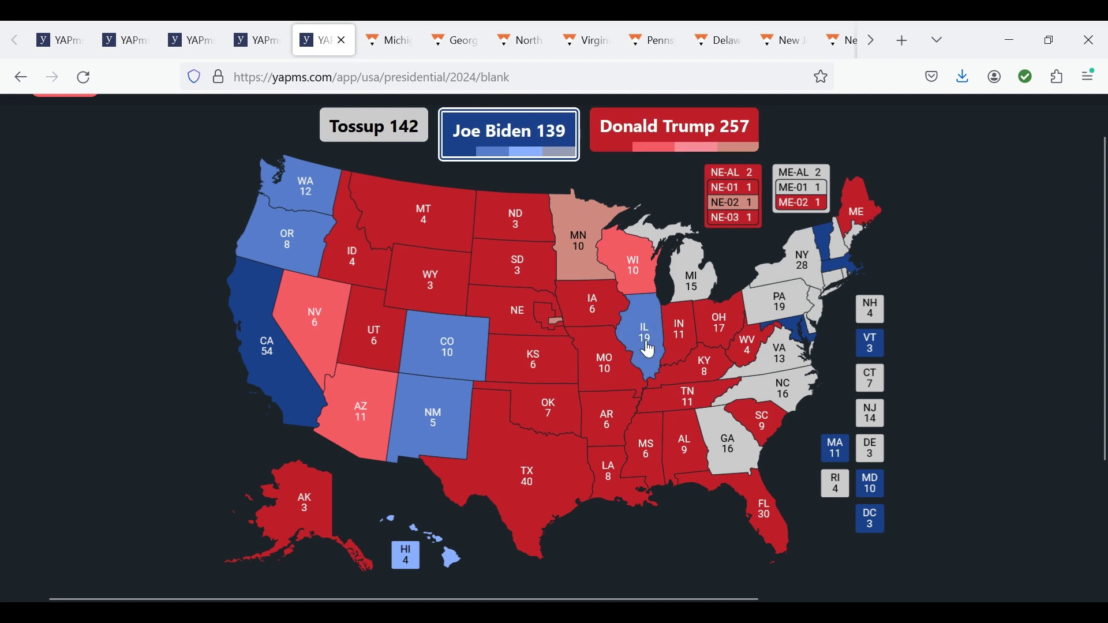
- Check and close the 2024 Michigan polls, and assign Michigan to Trump in the second-darkest red shade
left_click(400, 30)
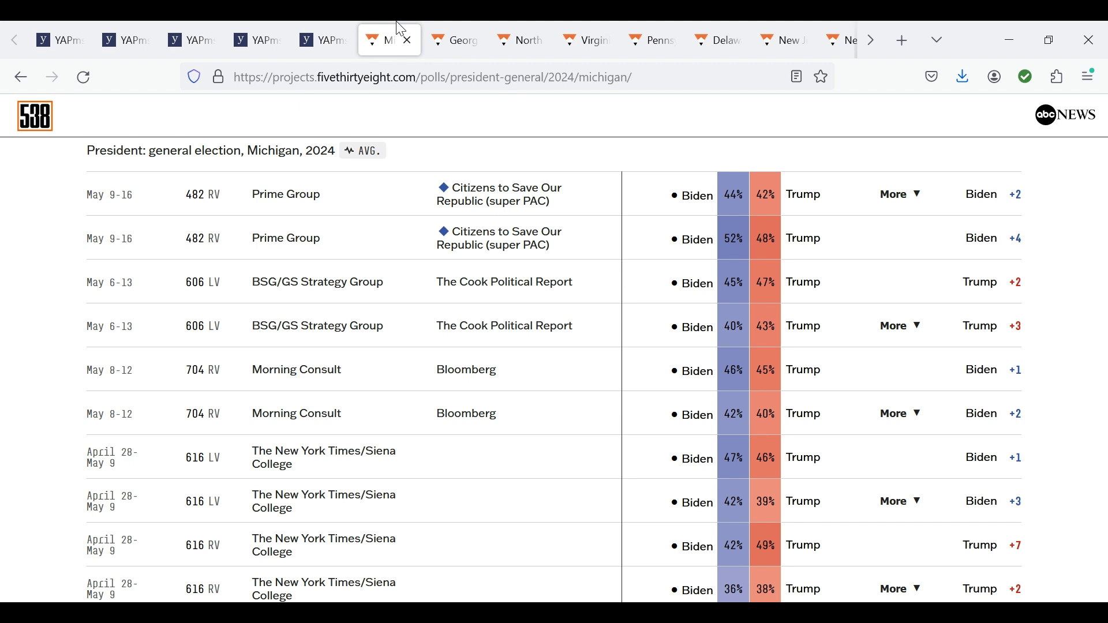
left_click(408, 39)
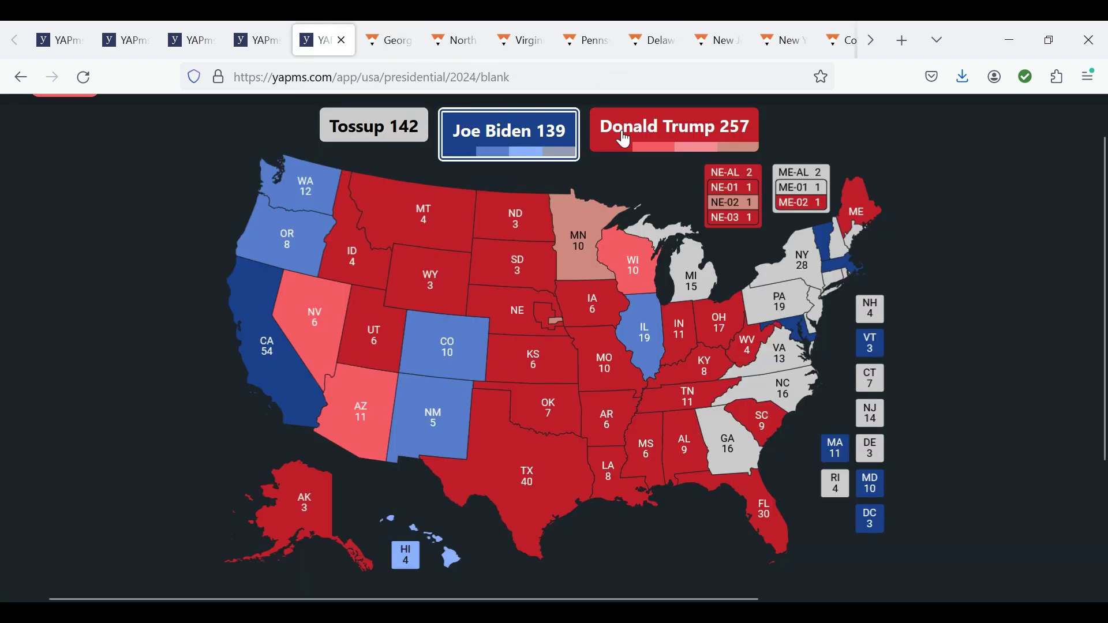
left_click(624, 140)
left_click(690, 257)
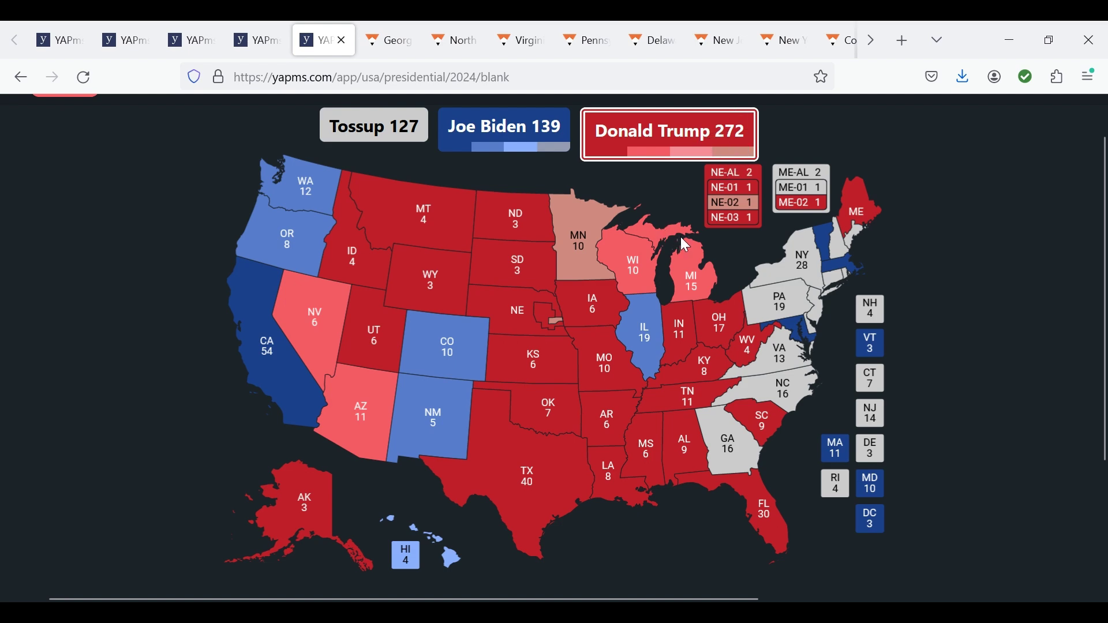
- Check and close the 2024 Georgia polls, and assign Georgia to Trump in the second-darkest red shade
left_click(388, 31)
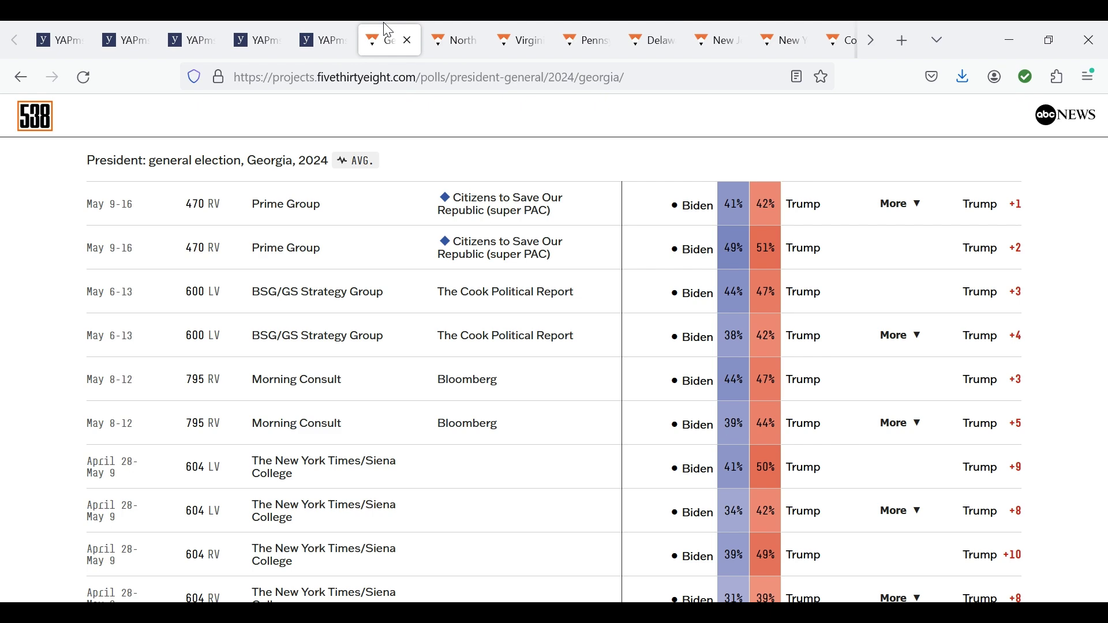
left_click(408, 40)
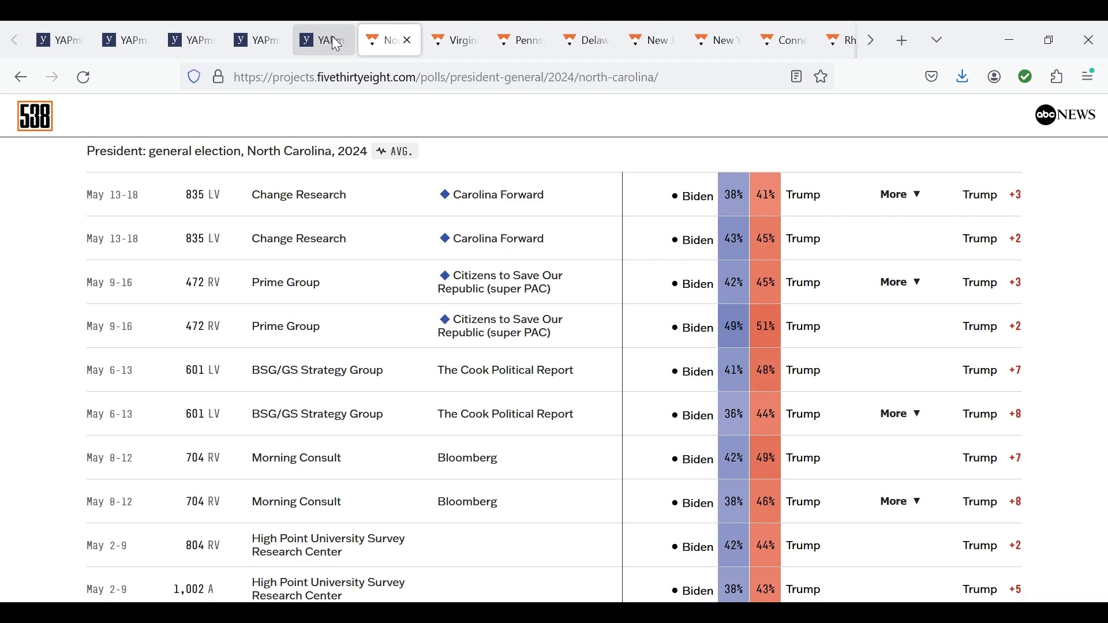
left_click(337, 45)
left_click(716, 433)
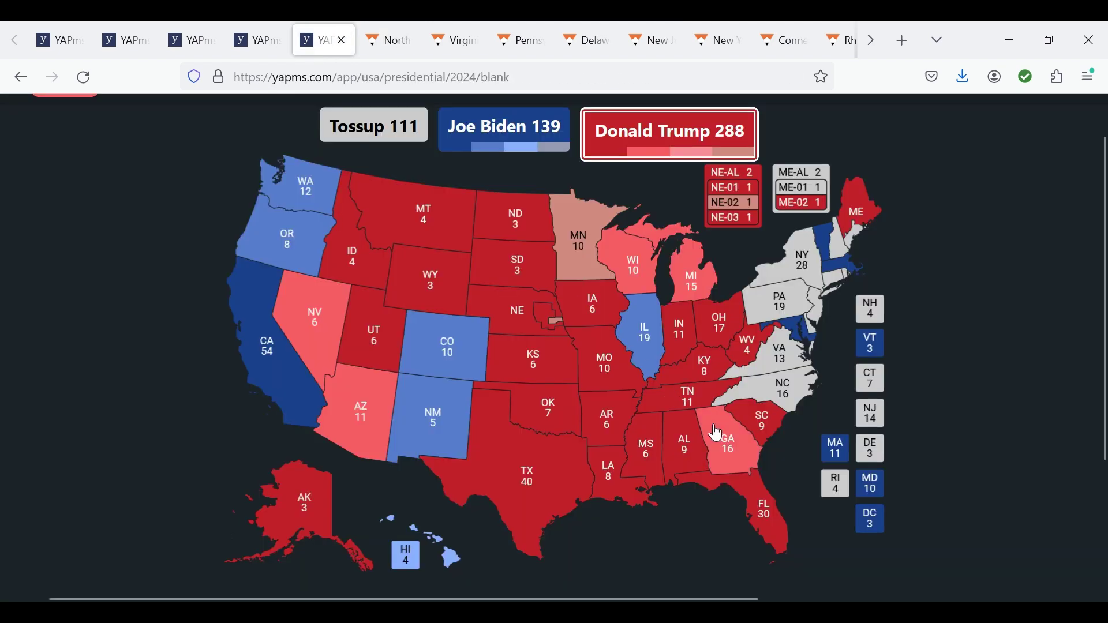
- Check and close the 2024 North Carolina polls, and assign North Carolina to Trump in the second-darkest red shade
left_click(400, 34)
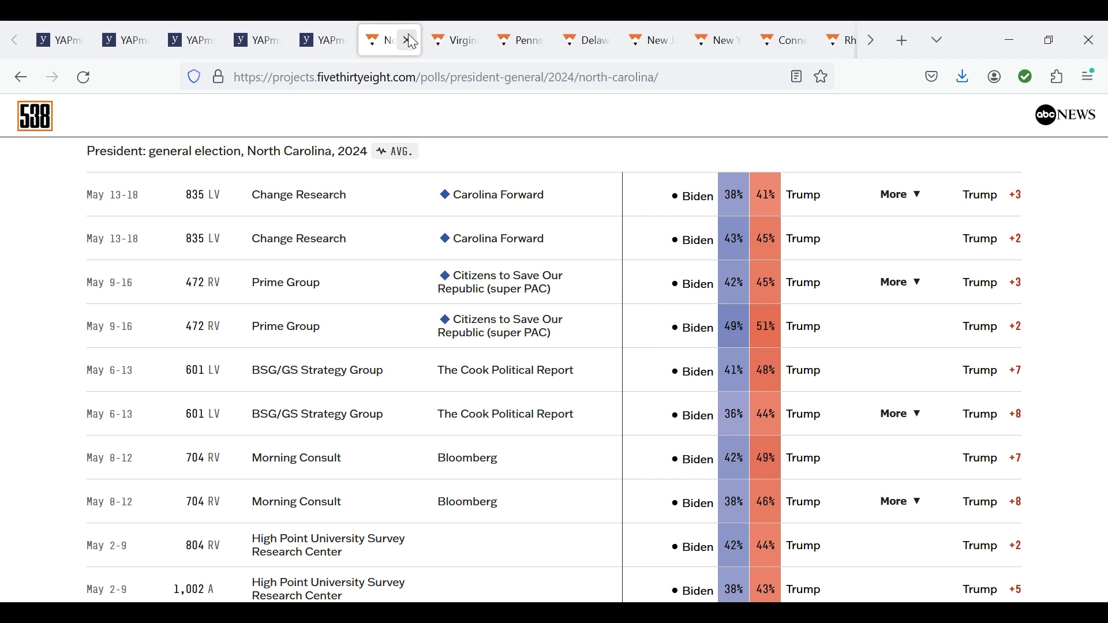
left_click(402, 35)
left_click(338, 26)
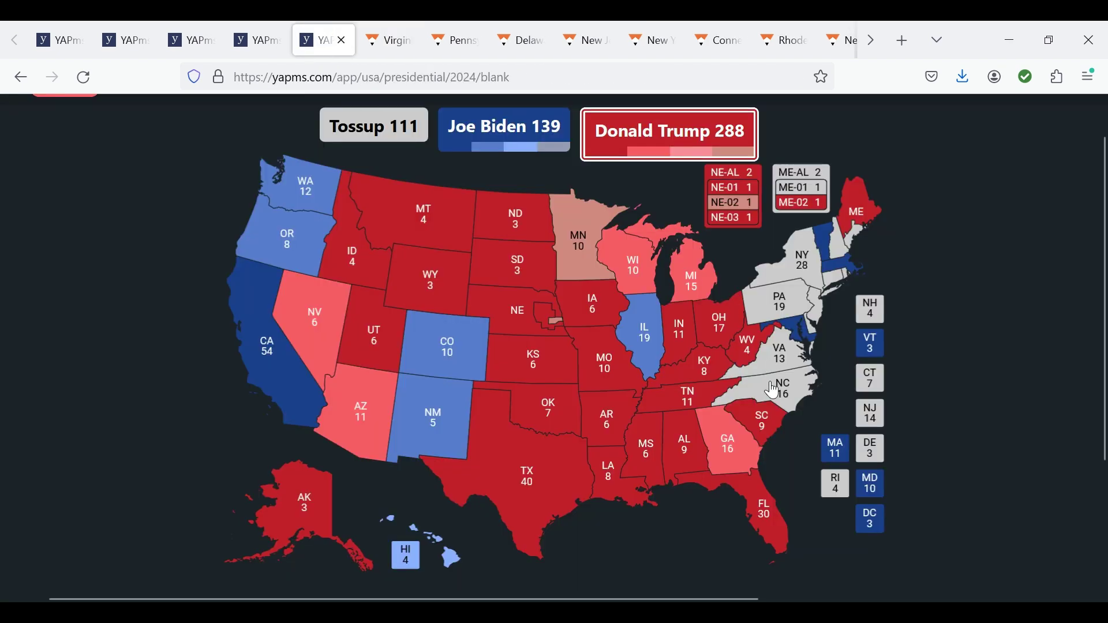
left_click(768, 389)
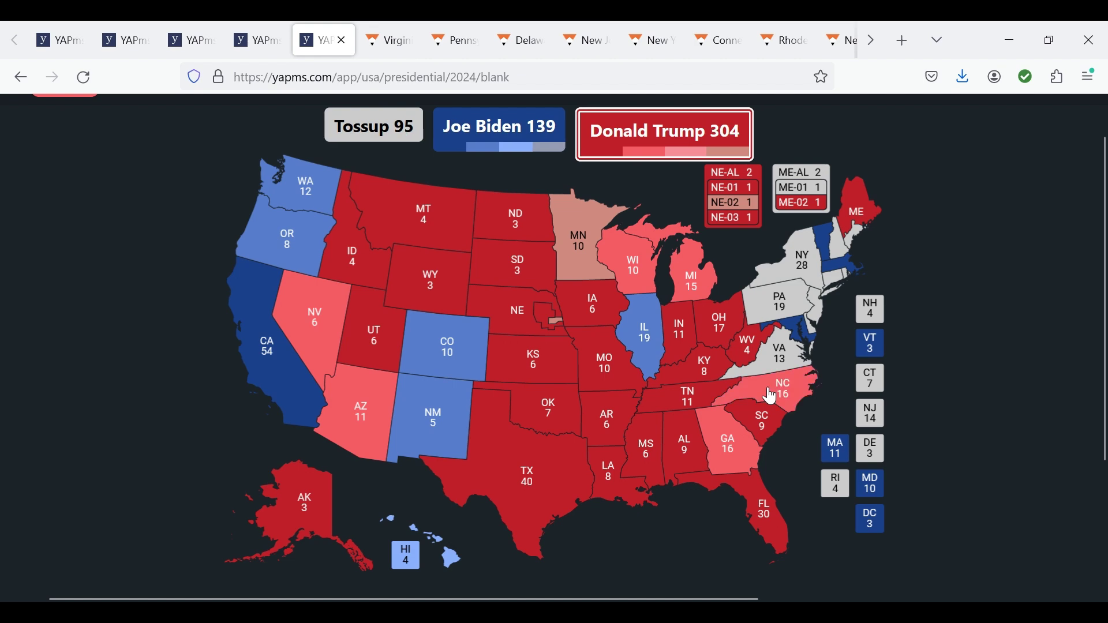
- Check and close the 2024 Virginia polls, and assign Virginia to Biden in the fourth, greyish-blue shade
left_click(397, 32)
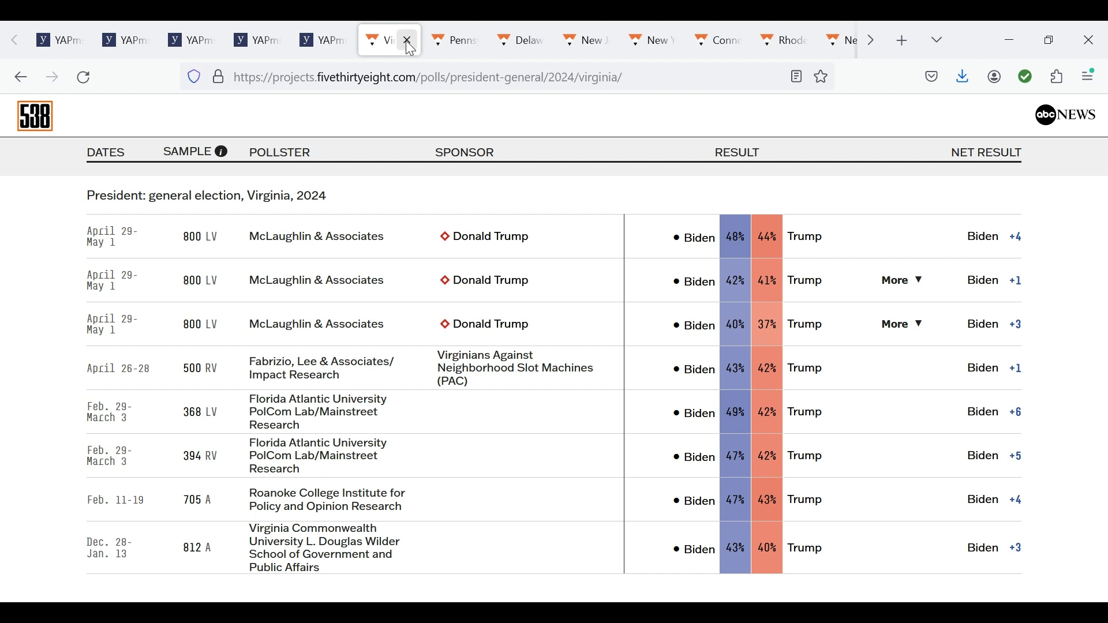
left_click(408, 41)
left_click(546, 138)
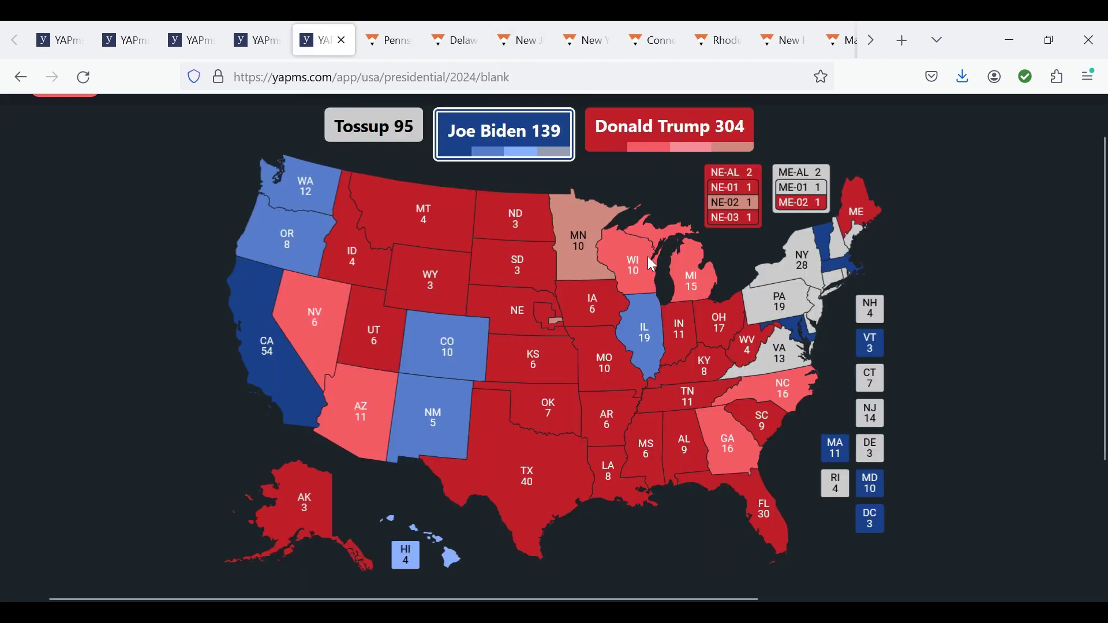
left_click(786, 358)
left_click(787, 359)
left_click(788, 359)
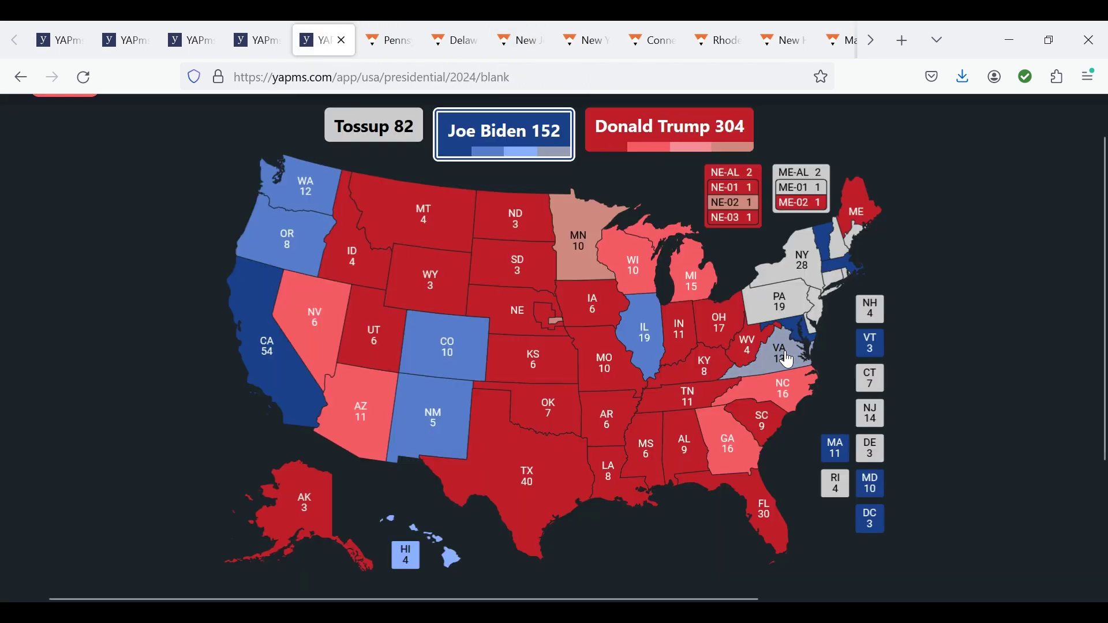
- Check and close the 2024 Pennsylvania polls, and assign Pennsylvania to Trump in the second-darkest red shade
left_click(408, 39)
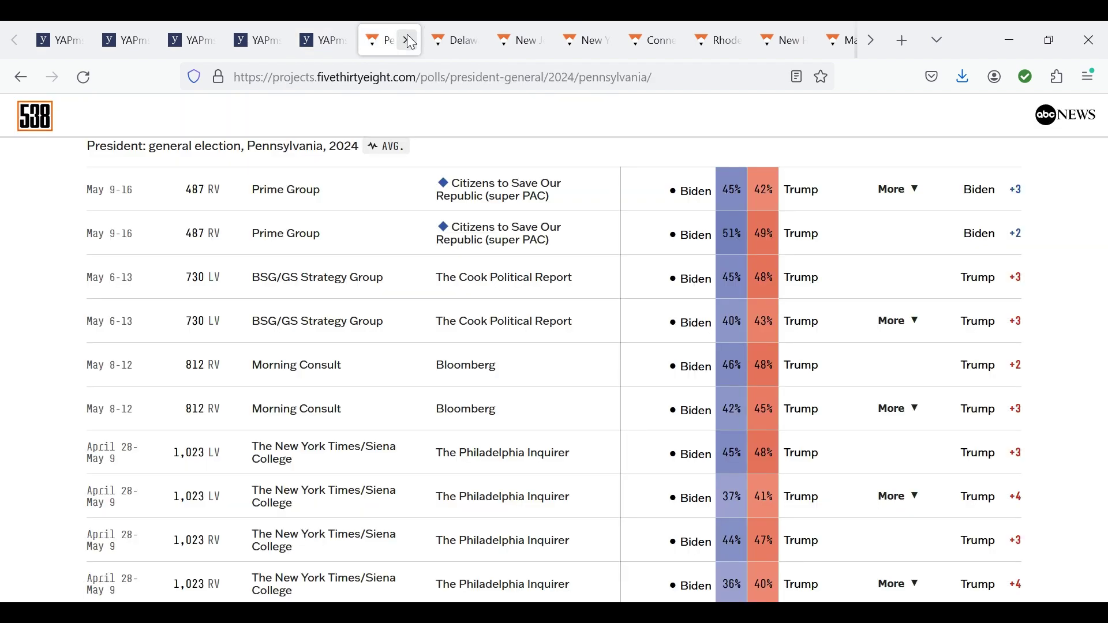
left_click(411, 42)
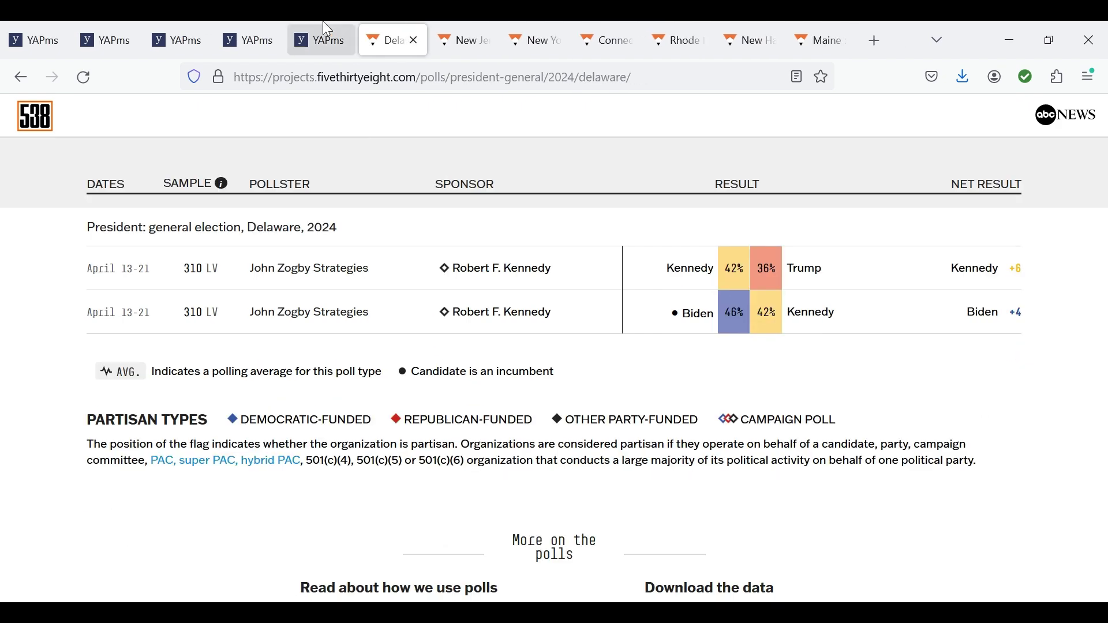
left_click(322, 39)
left_click(633, 147)
left_click(788, 299)
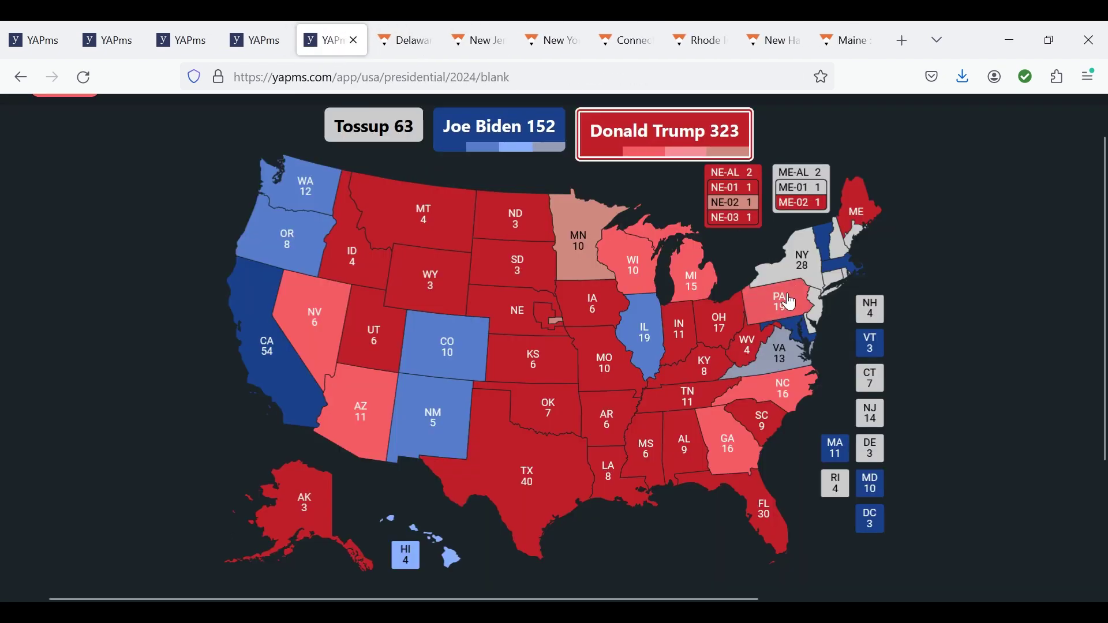
- Check and close the 2024 Delaware polls, and assign Delaware to Biden in the second-darkest blue shade
left_click(423, 36)
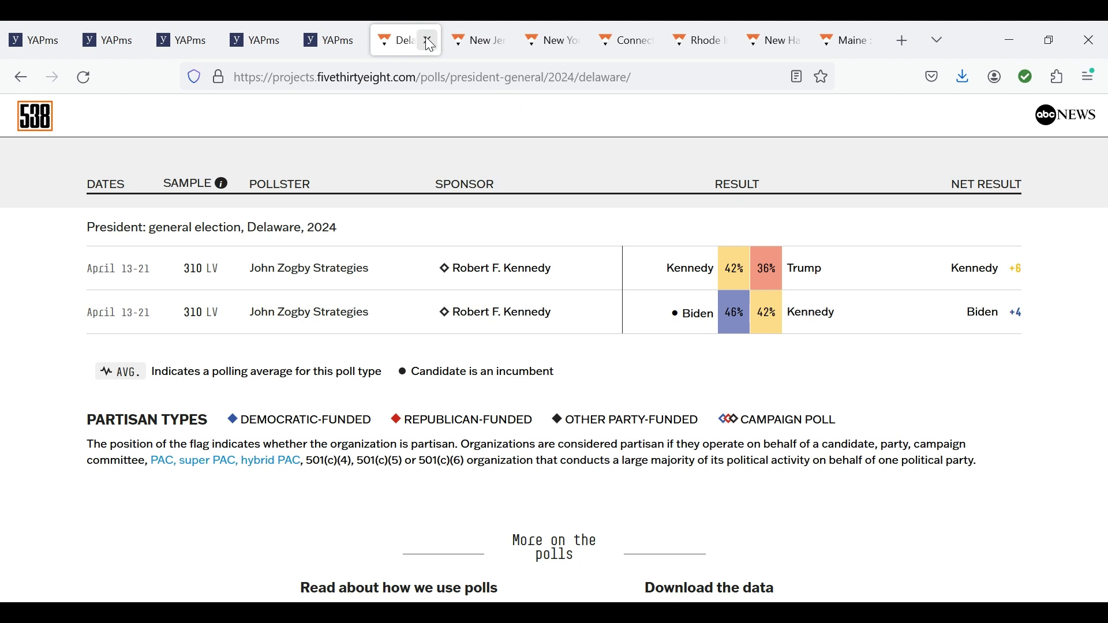
left_click(428, 40)
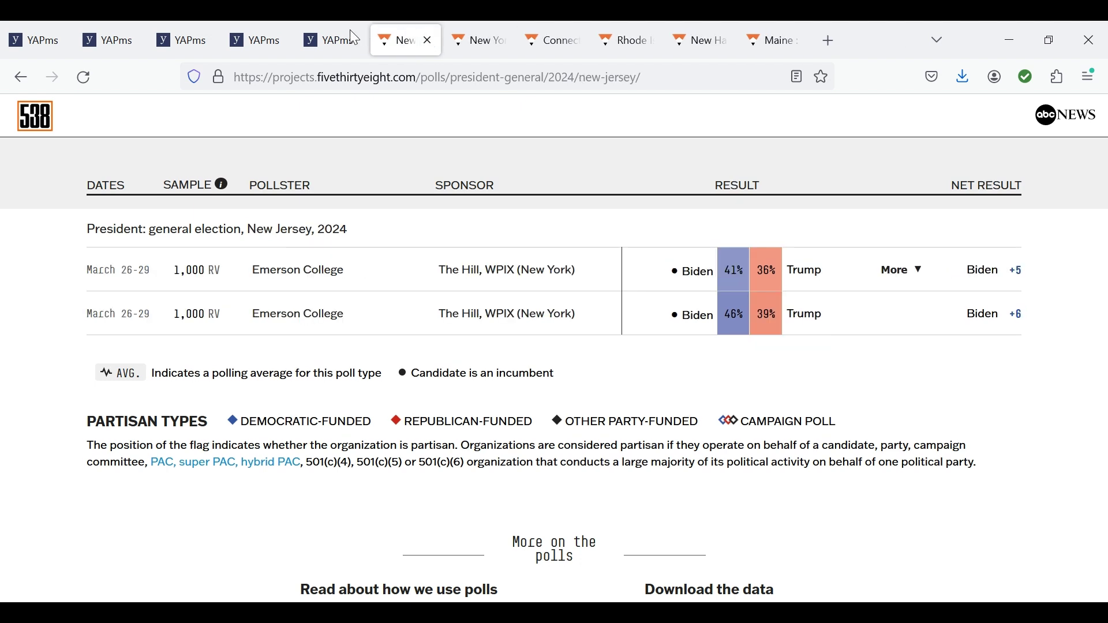
left_click(332, 41)
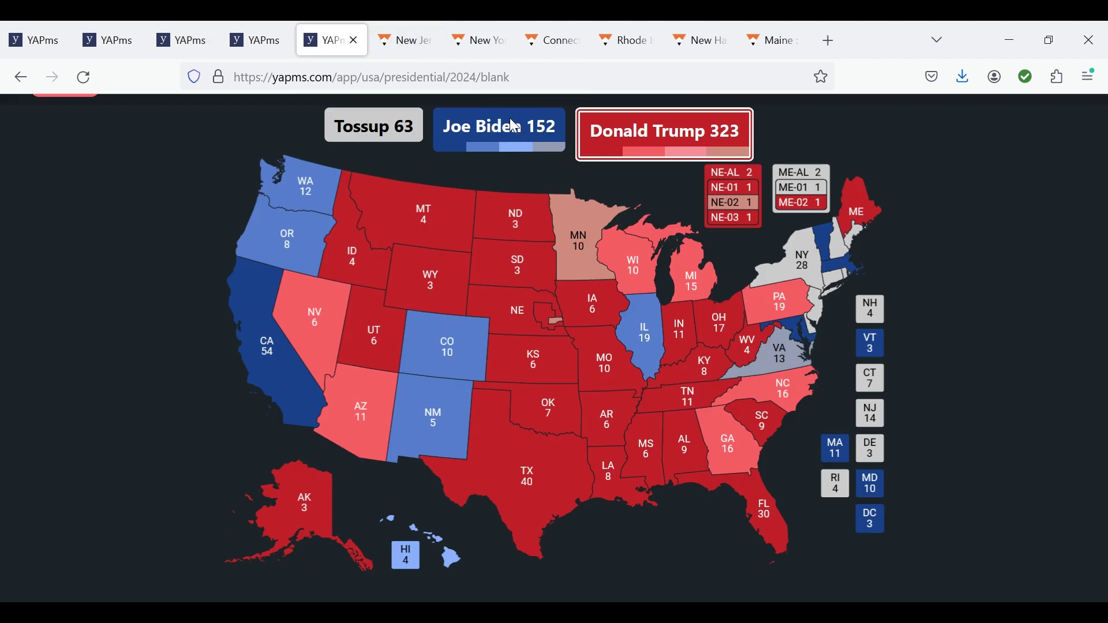
left_click(814, 335)
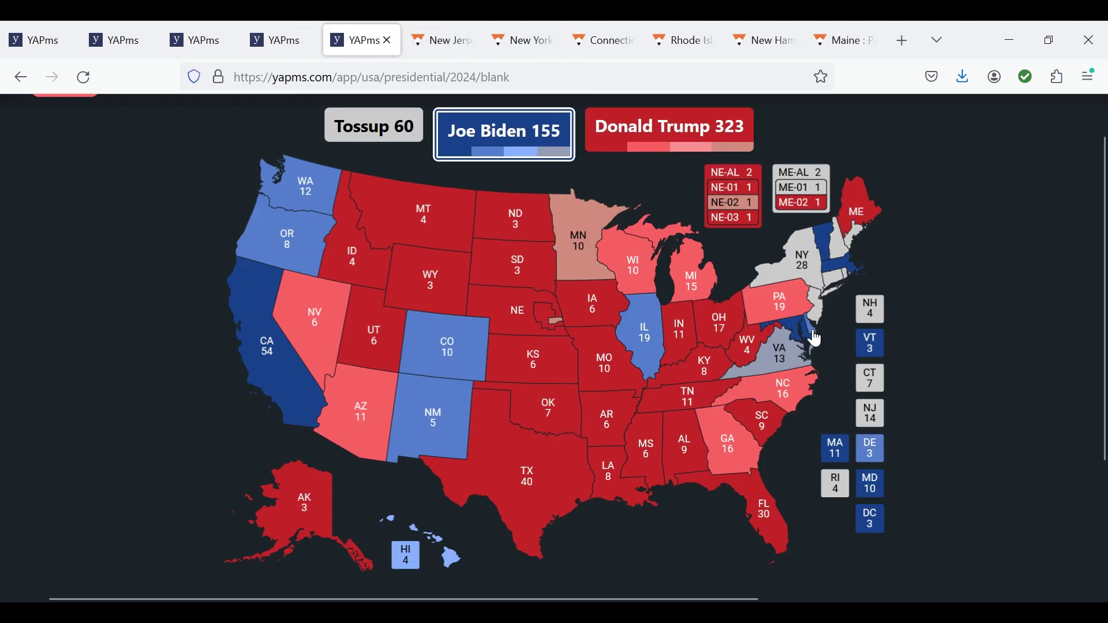
- Check and close the 2024 New Jersey polls, and assign New Jersey to Biden in the fourth, greyish-blue shade
left_click(437, 27)
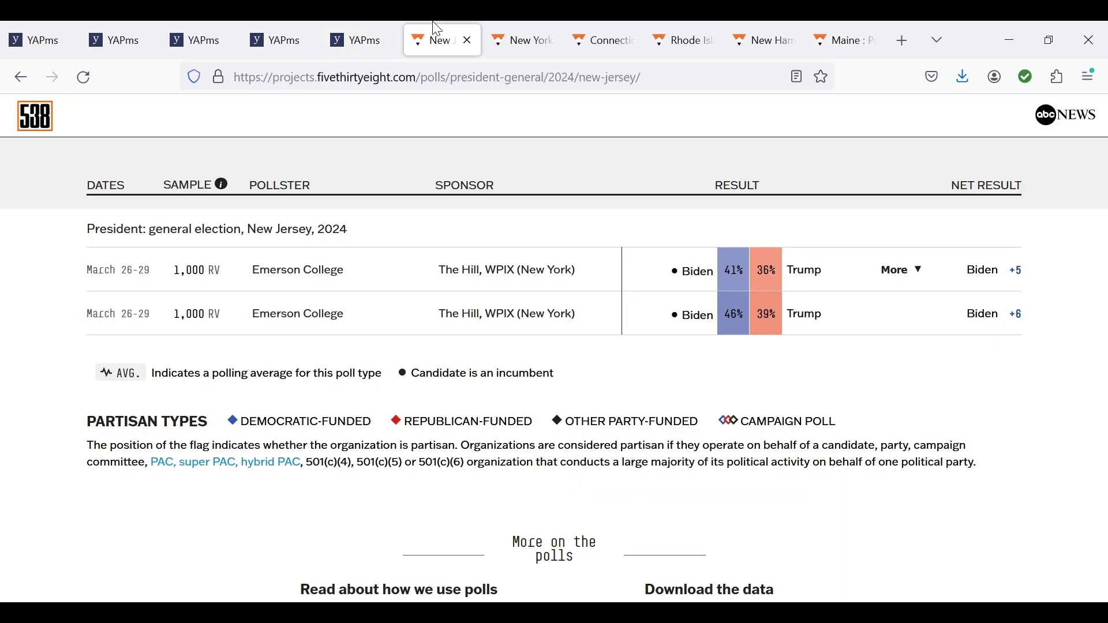
left_click(467, 41)
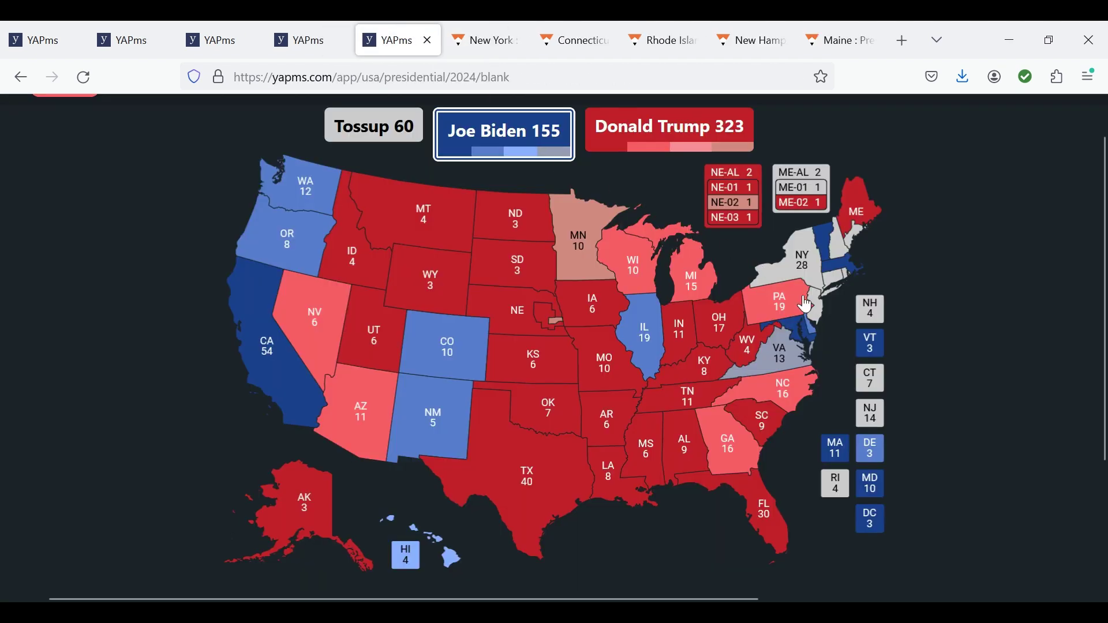
left_click(823, 326)
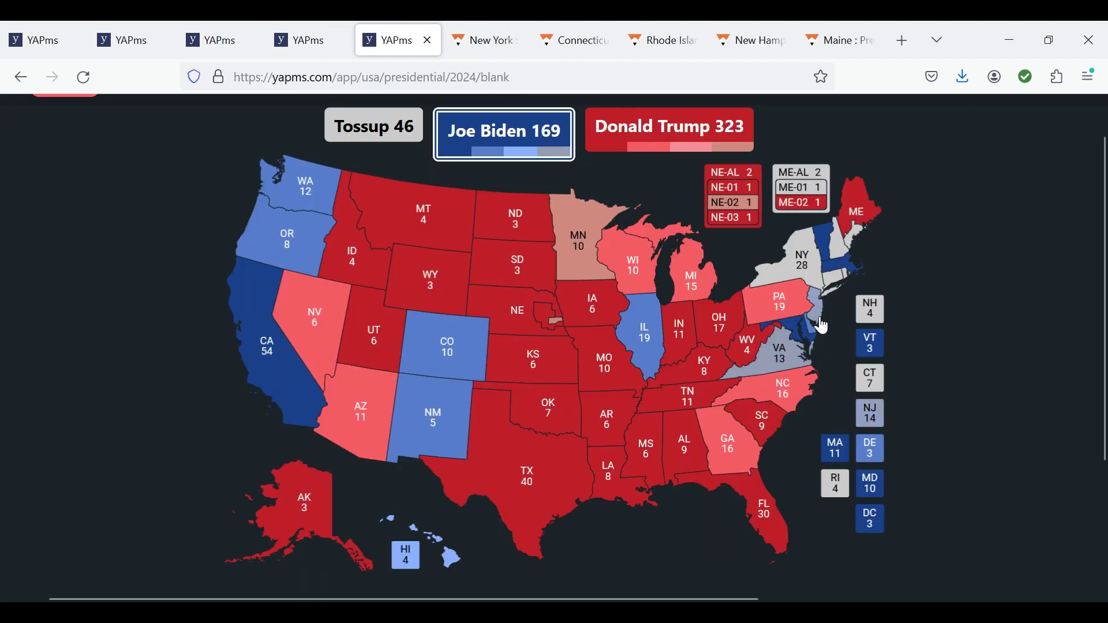
- Check and close the 2024 New York polls, and assign New York to Biden in the second-darkest blue shade
left_click(498, 32)
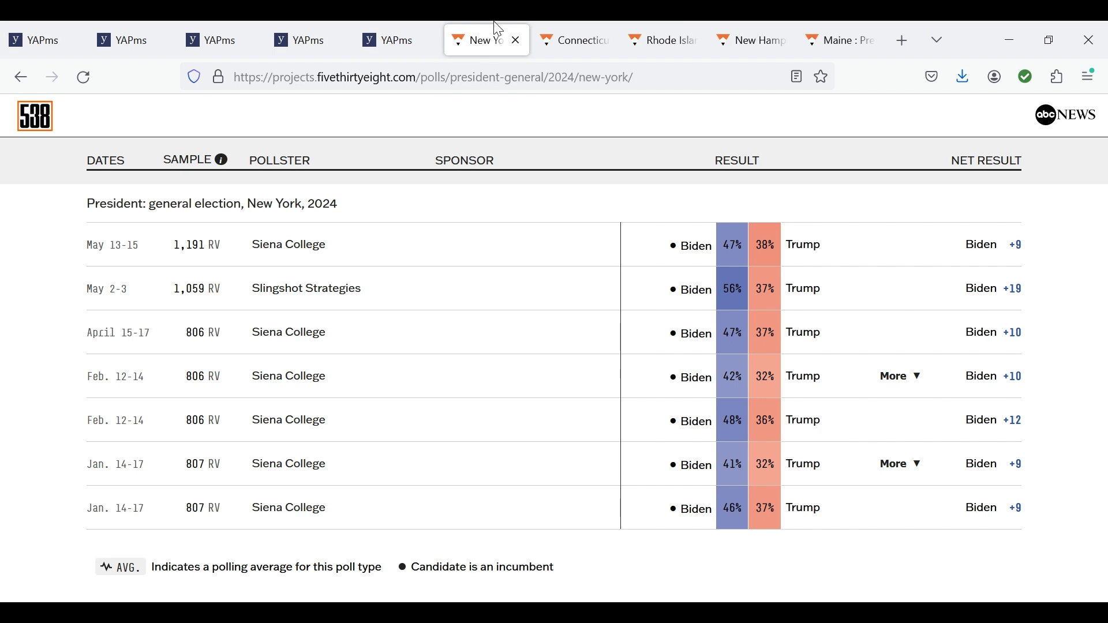
left_click(516, 41)
left_click(408, 32)
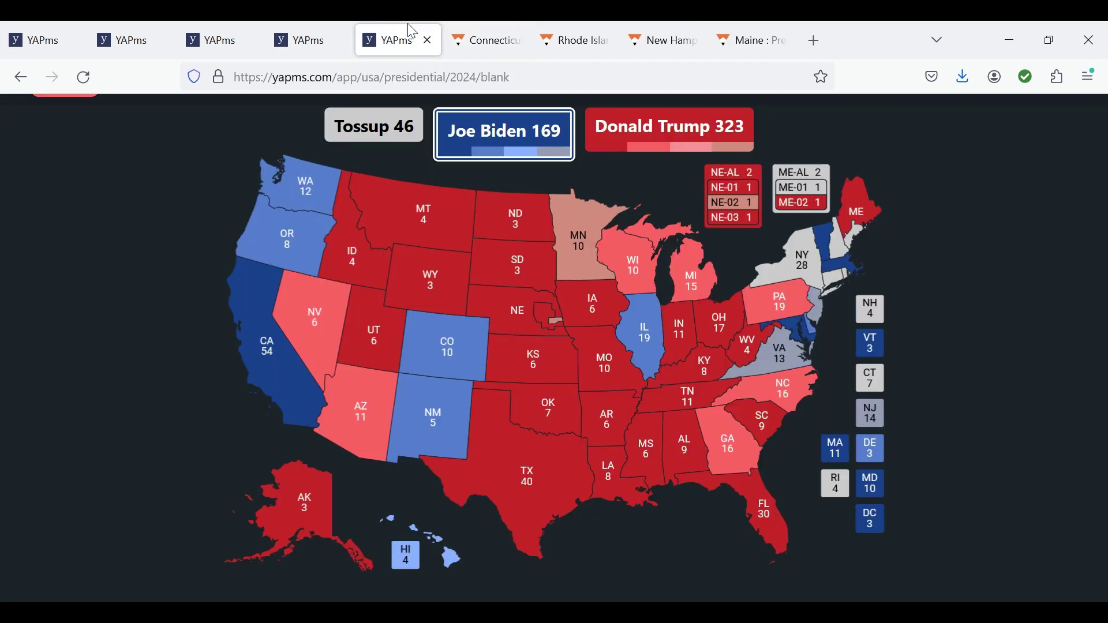
left_click(799, 269)
left_click(801, 270)
left_click(802, 271)
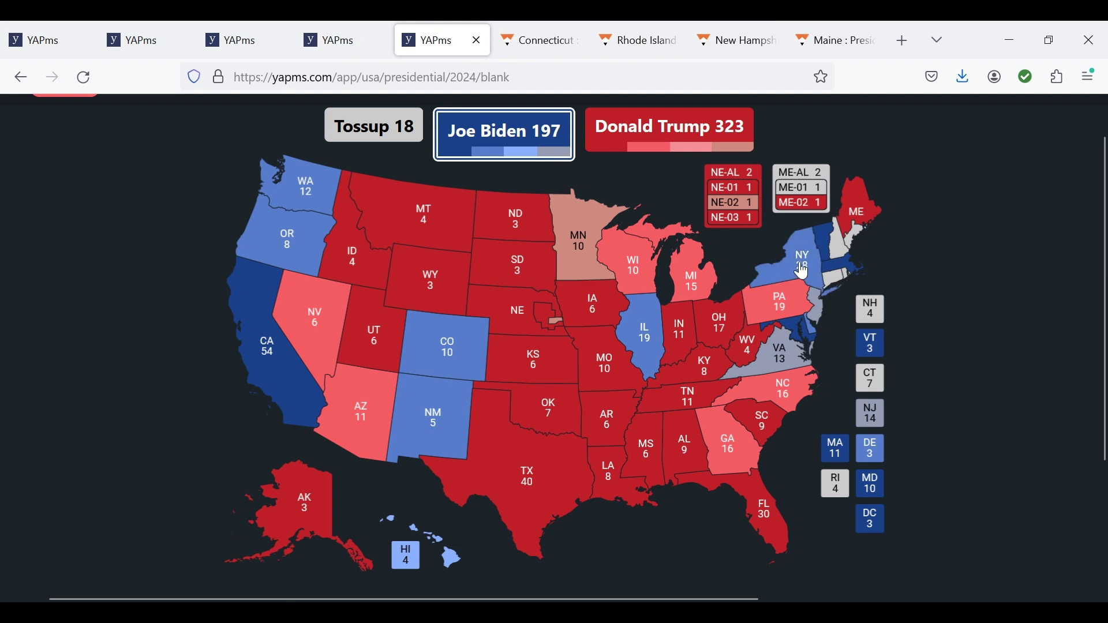
- Check and close the 2024 Connecticut polls, and assign Connecticut to Biden in the third, light-blue shade
left_click(534, 32)
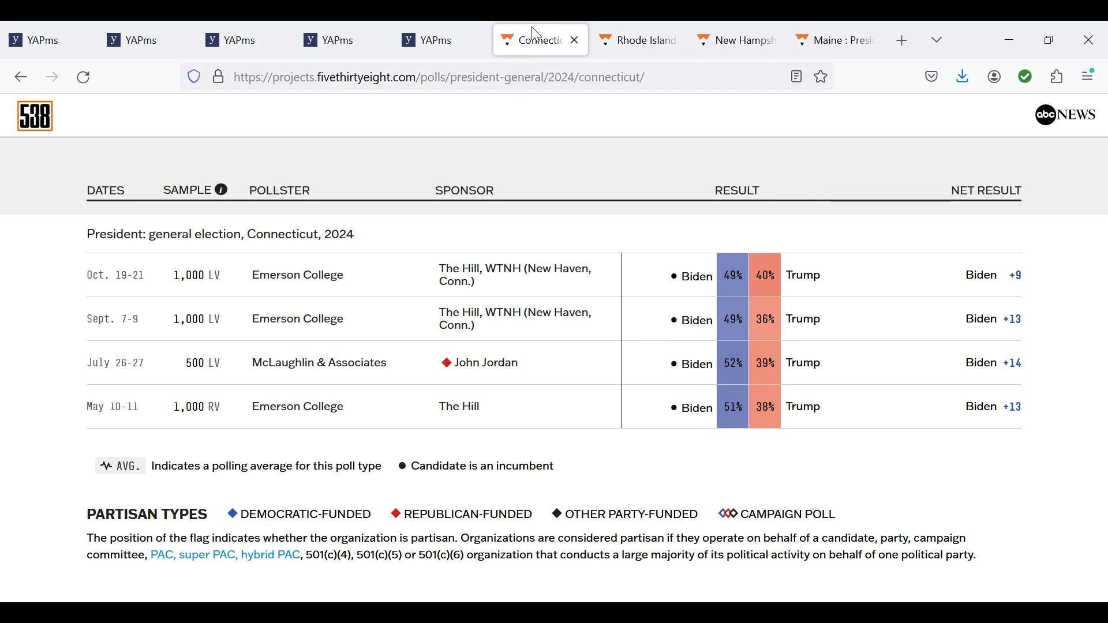
left_click(574, 41)
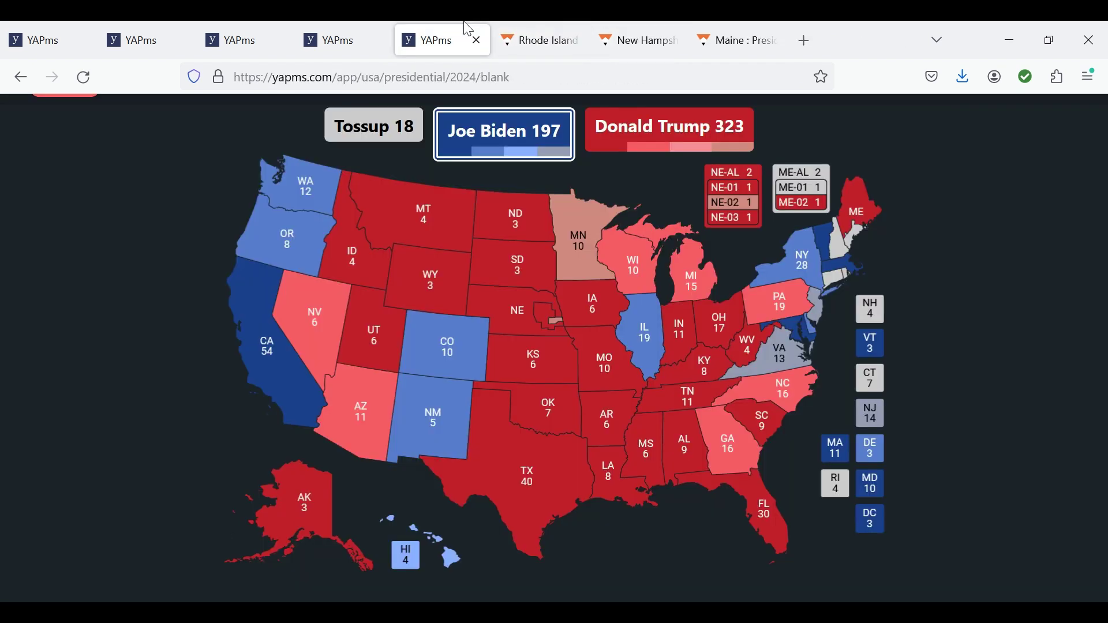
left_click(837, 286)
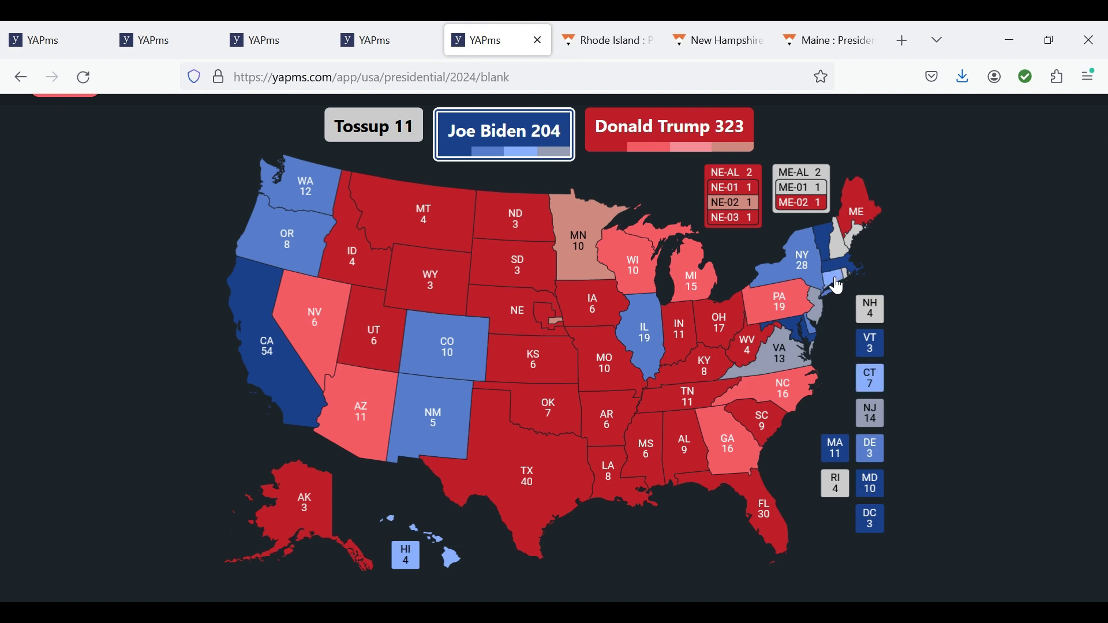
- Check and close the 2024 Rhode Island polls, and assign Rhode Island to Biden in the second-darkest blue shade
left_click(598, 29)
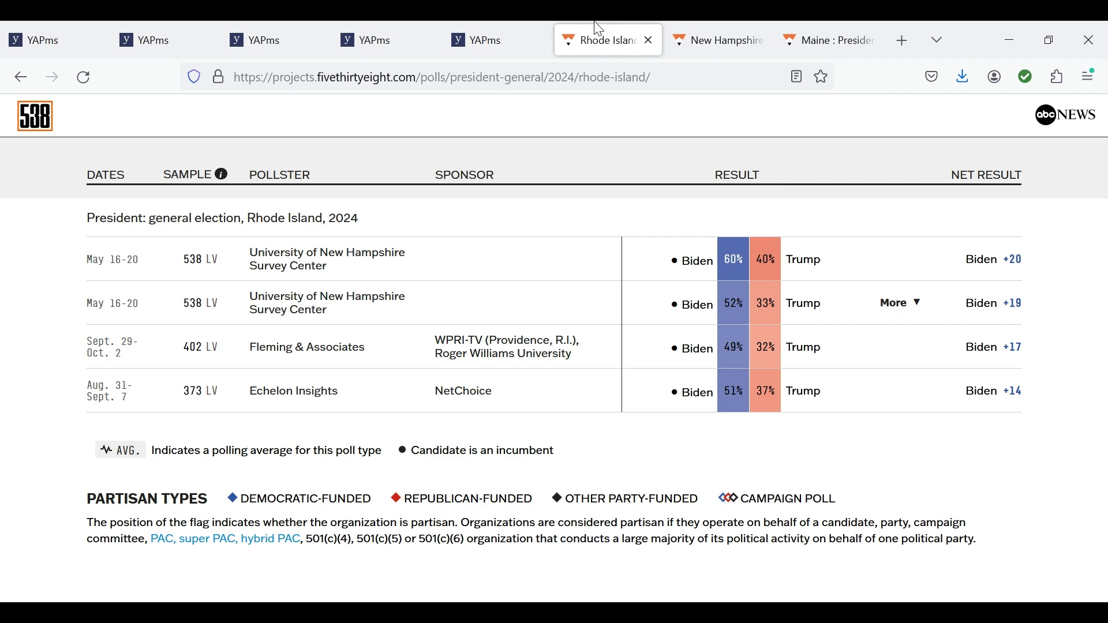
left_click(650, 41)
left_click(519, 32)
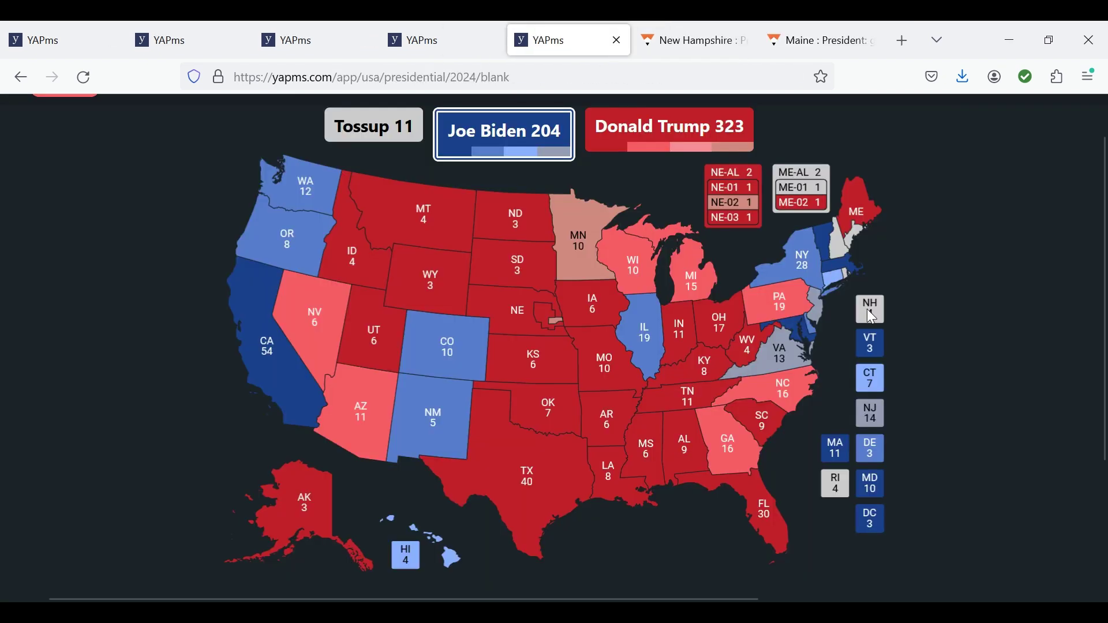
left_click(845, 277)
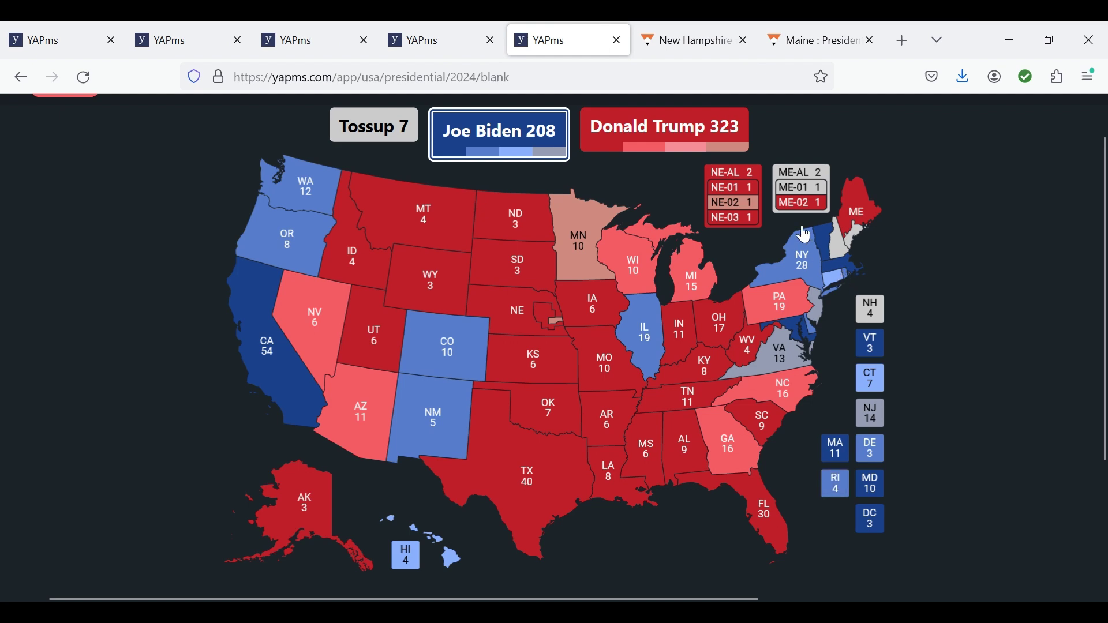
- Check and close the 2024 New Hampshire polls, and assign New Hampshire to Trump in the fourth, brownish-red shade
left_click(698, 26)
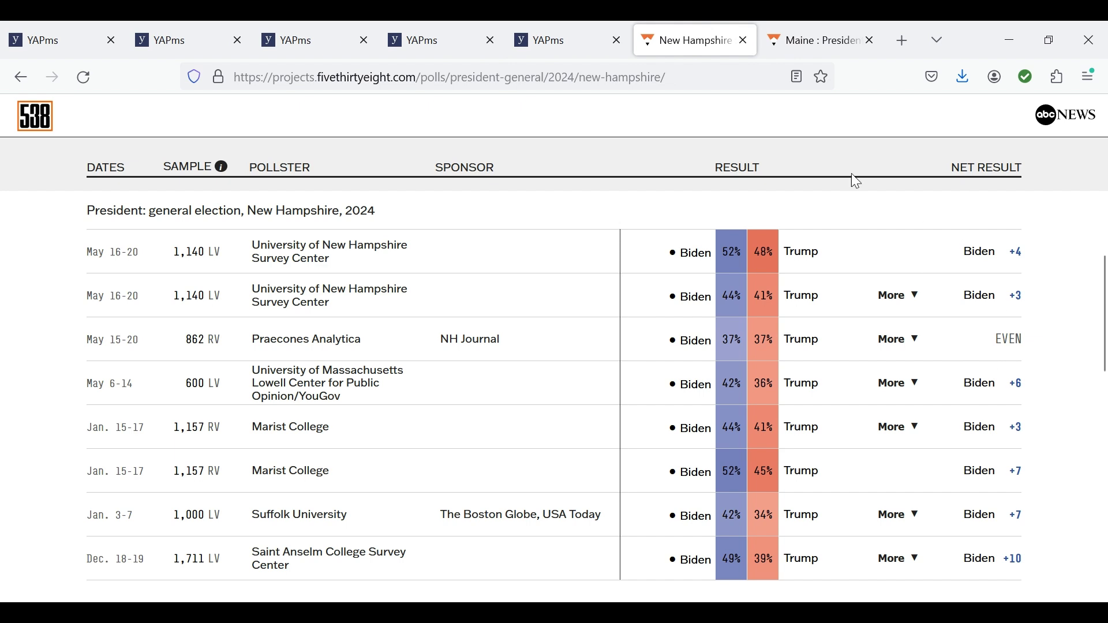
left_click(735, 42)
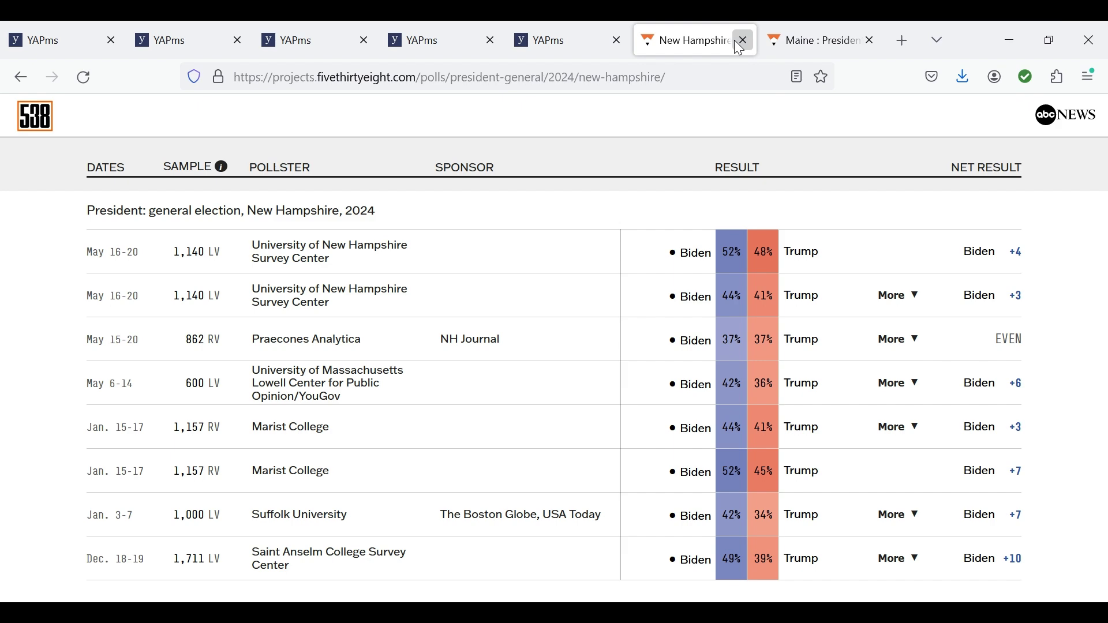
left_click(584, 32)
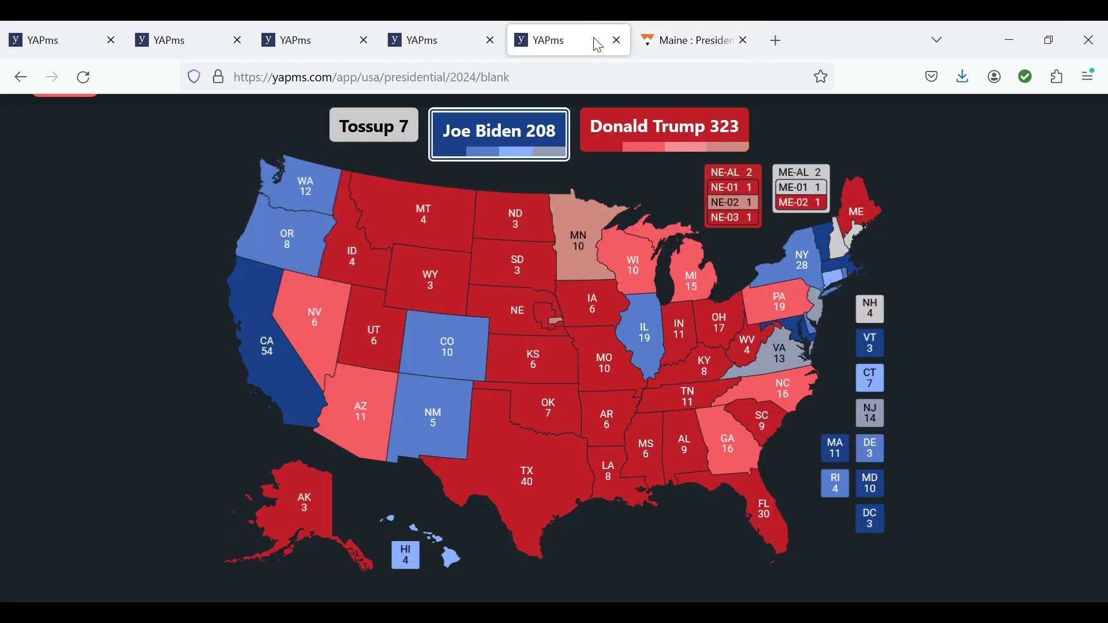
left_click(841, 254)
left_click(842, 254)
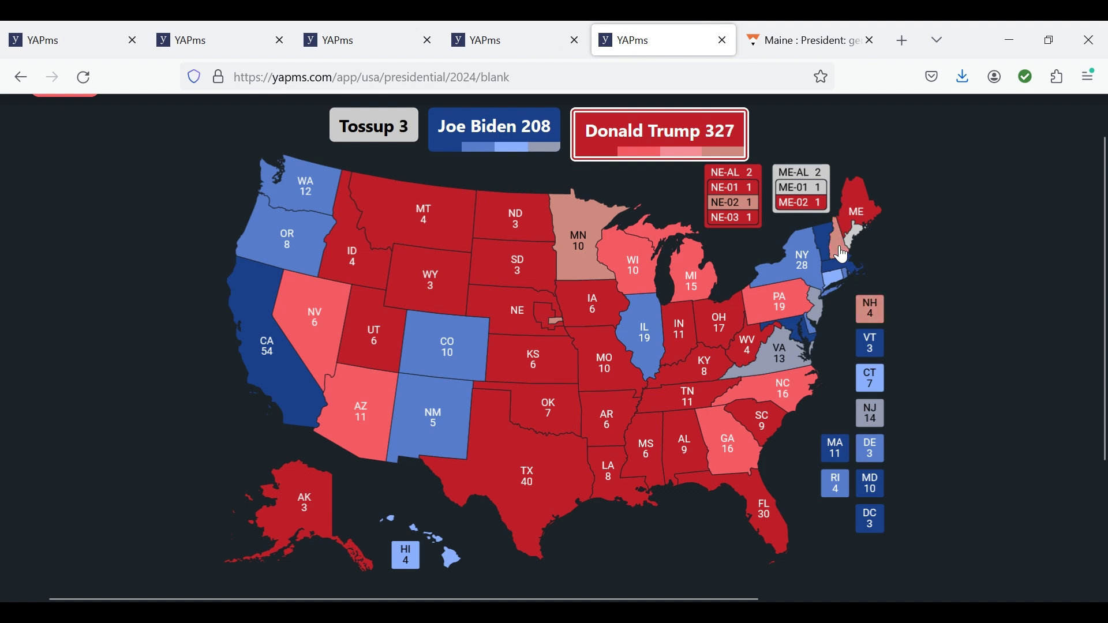
- Check and close the Maine polls, and assign ME-01 to Biden in the second-darkest blue and ME-AL to Trump in the darkest red
left_click(795, 28)
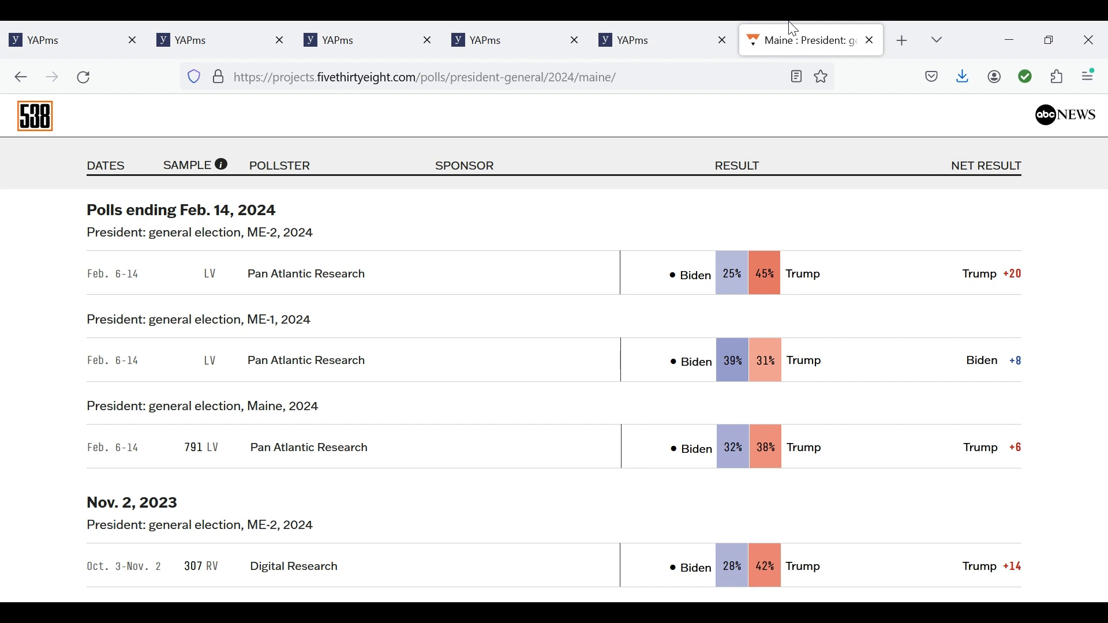
left_click(870, 40)
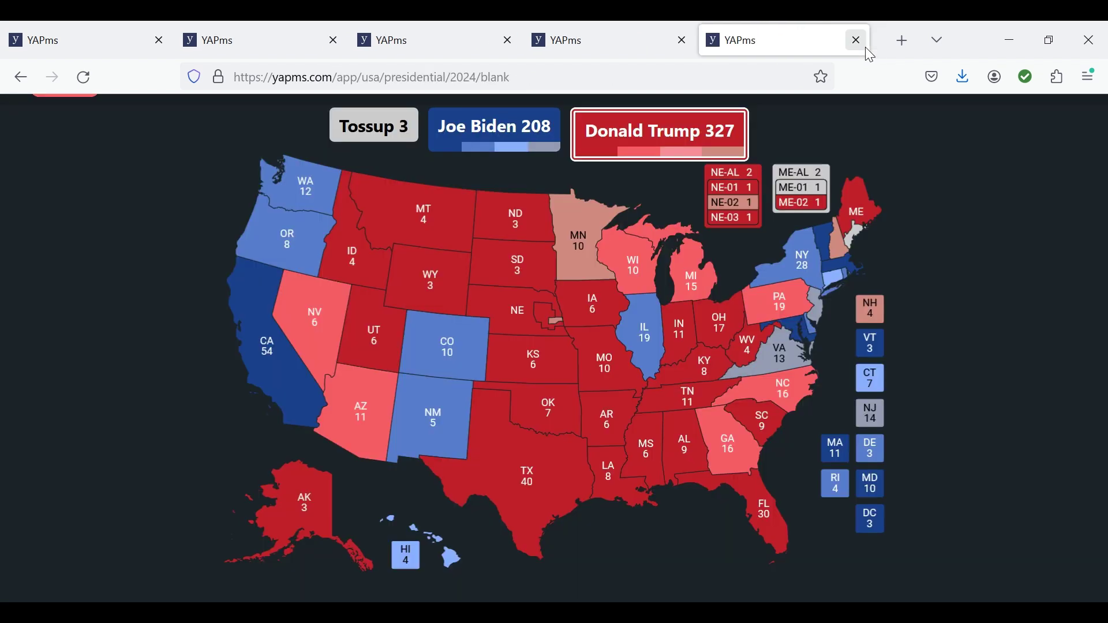
left_click(528, 133)
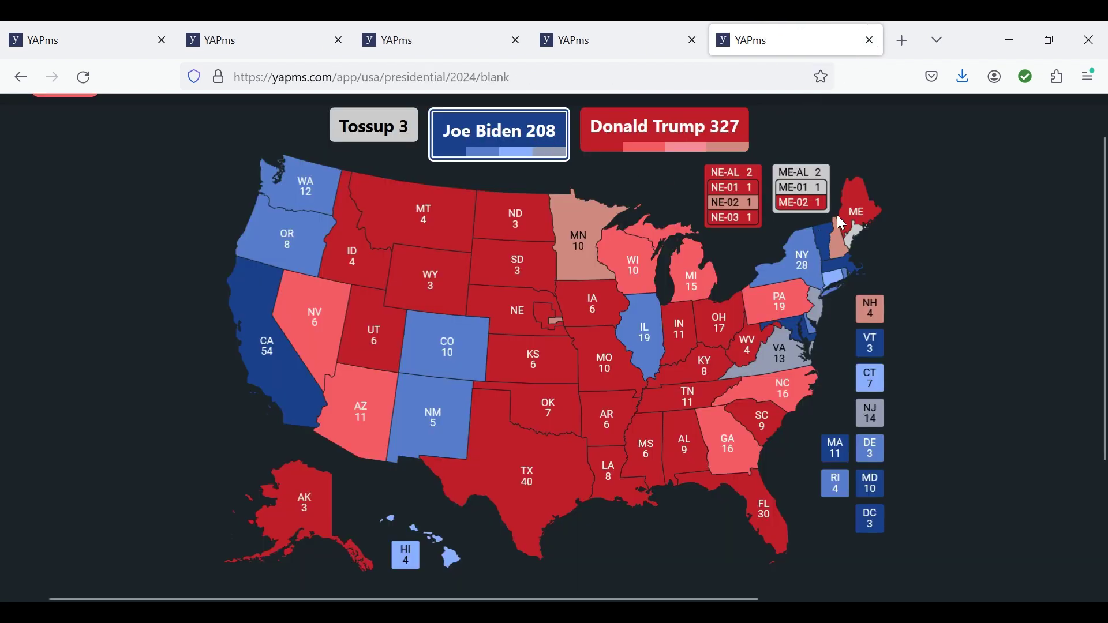
left_click(858, 241)
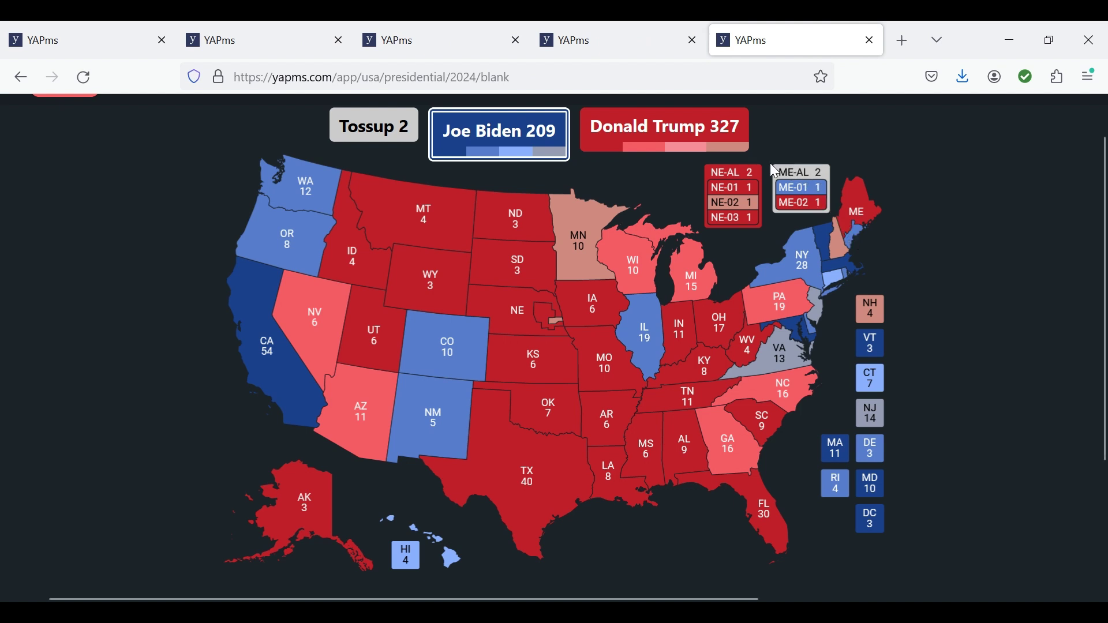
left_click(723, 132)
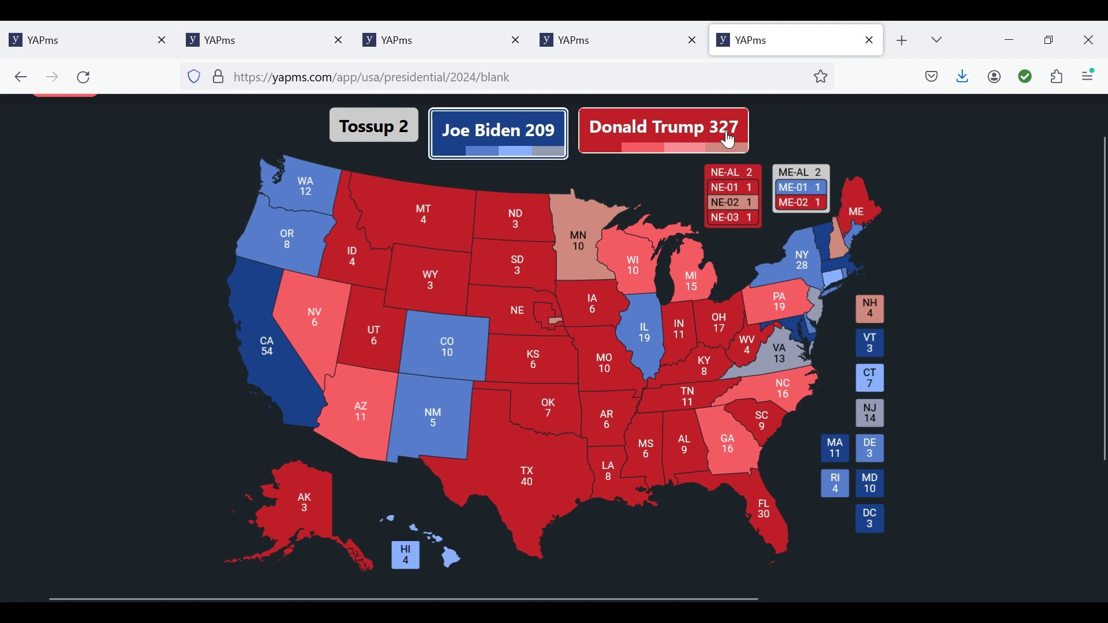
left_click(810, 178)
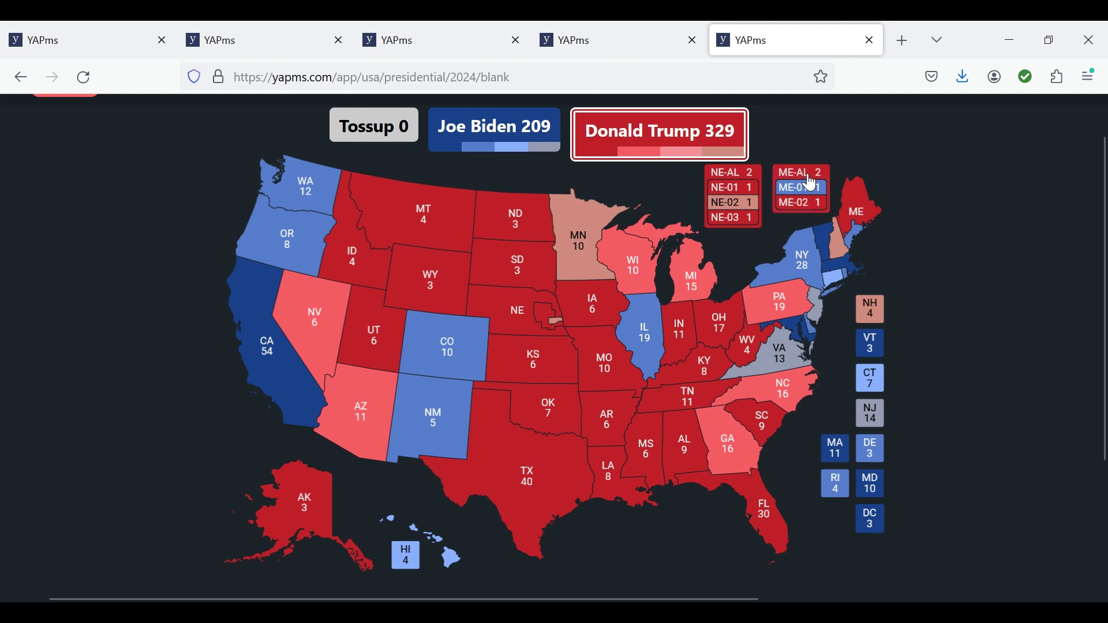